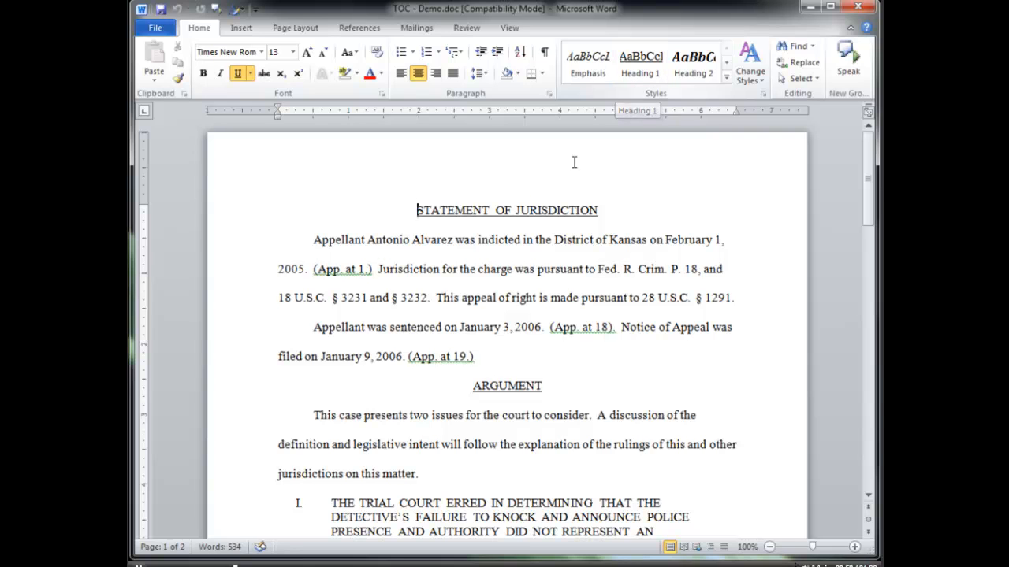
# Step: Update the Heading 1 style to match the "STATEMENT OF JURISDICTION" heading and apply it to that heading
pyautogui.moveTo(601, 210); pyautogui.dragTo(417, 210)
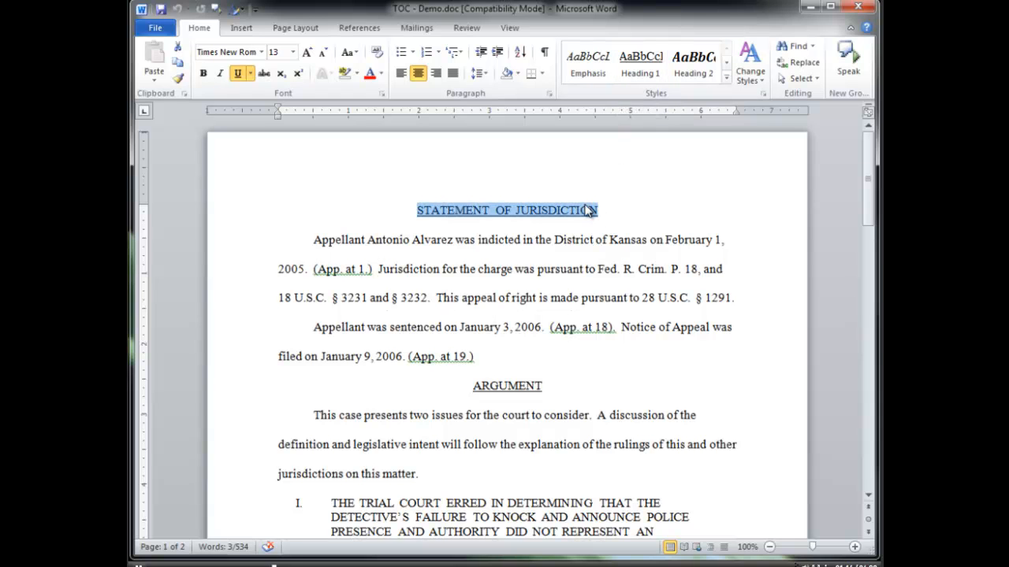
pyautogui.rightClick(652, 73)
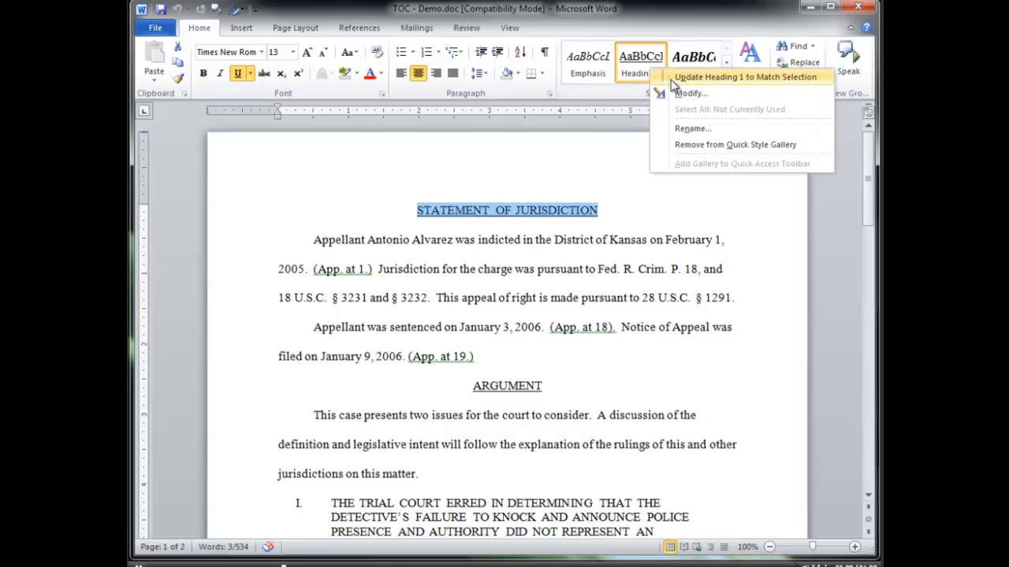
pyautogui.click(672, 77)
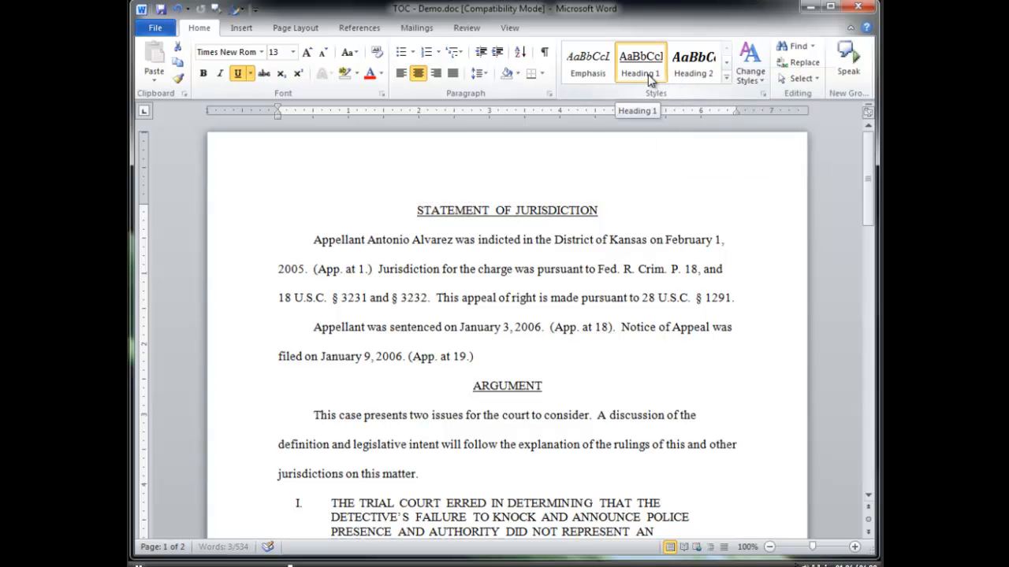
pyautogui.click(650, 78)
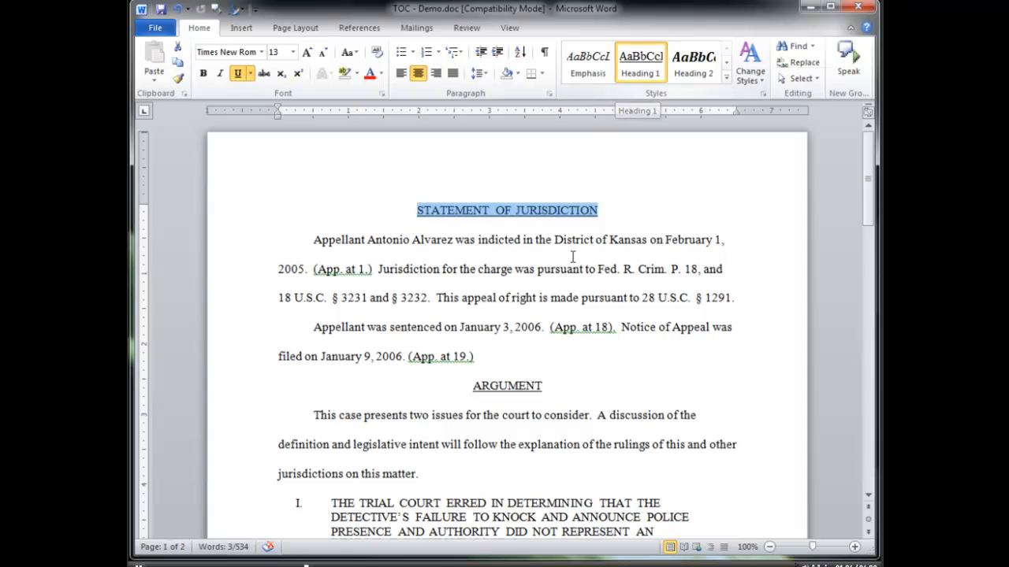
# Step: Apply the Heading 1 style to the "ARGUMENT" heading
pyautogui.click(542, 385)
pyautogui.moveTo(542, 385); pyautogui.dragTo(472, 385)
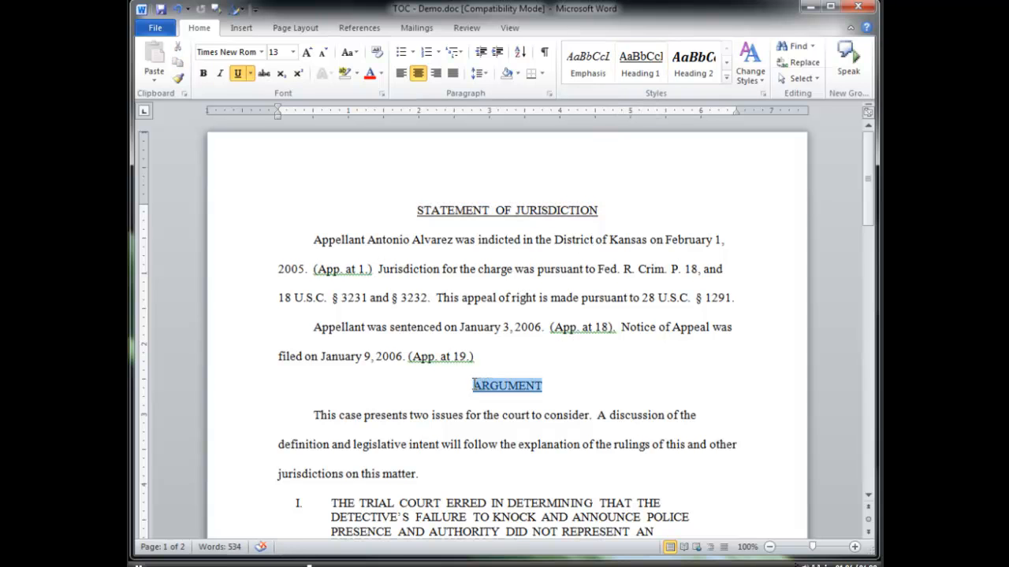
pyautogui.click(646, 71)
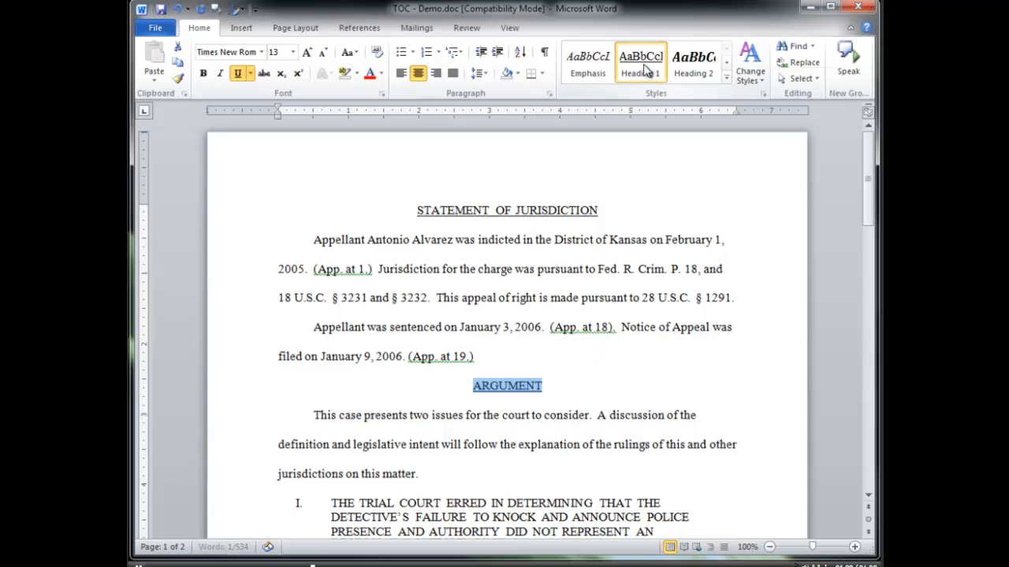
pyautogui.click(559, 356)
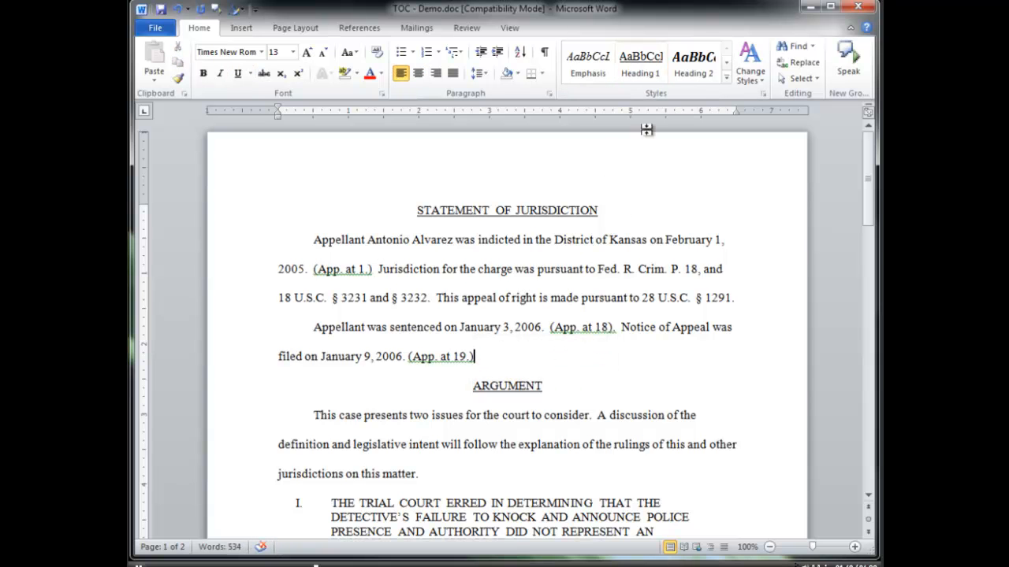
# Step: Update the Heading 2 style to match the numbered heading "I. THE TRIAL COURT ERRED..." below the ARGUMENT section's introduction
pyautogui.scroll(-3, 646, 267)
pyautogui.scroll(-1, 648, 265)
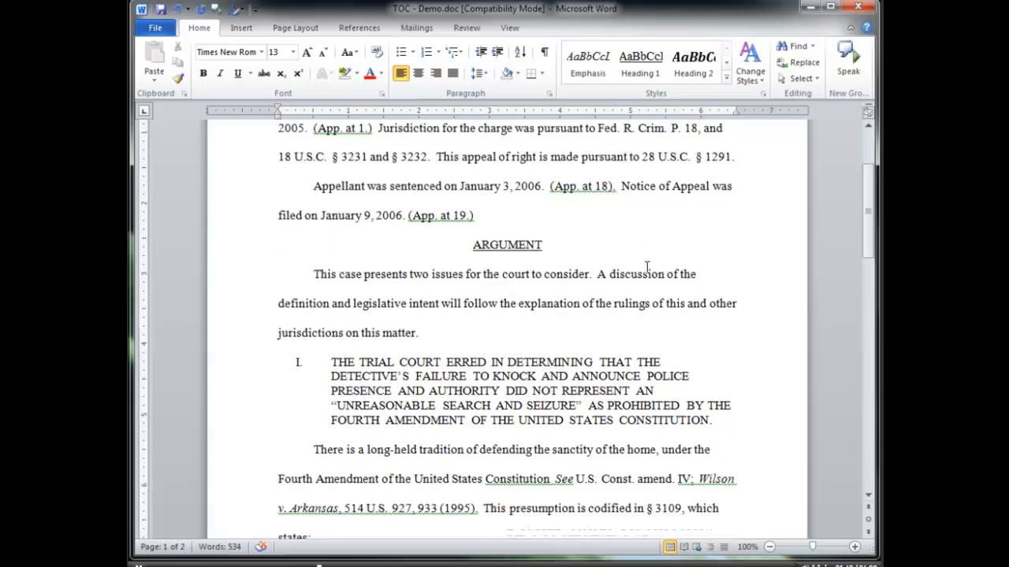
pyautogui.moveTo(725, 423); pyautogui.dragTo(502, 370)
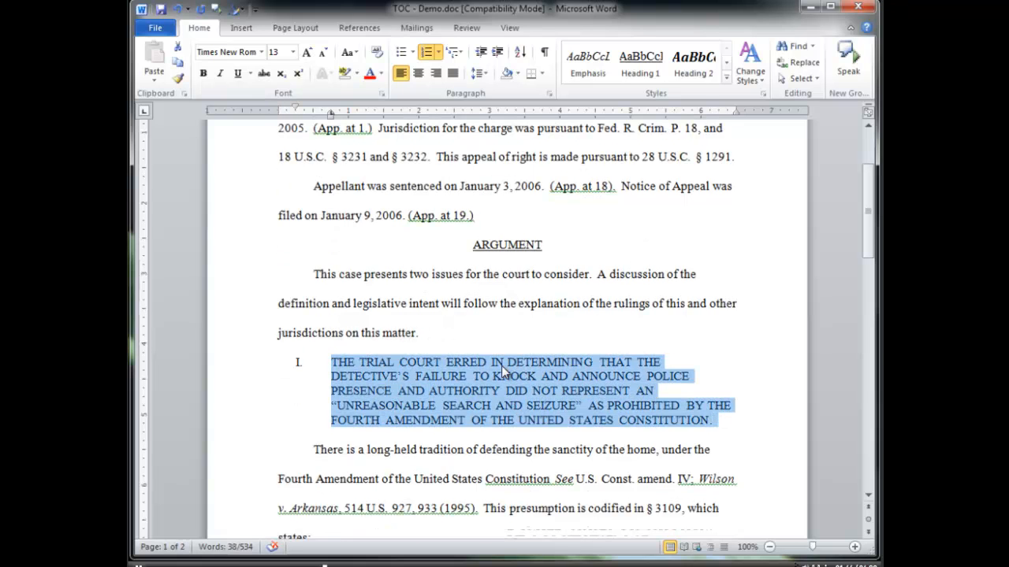
pyautogui.rightClick(696, 78)
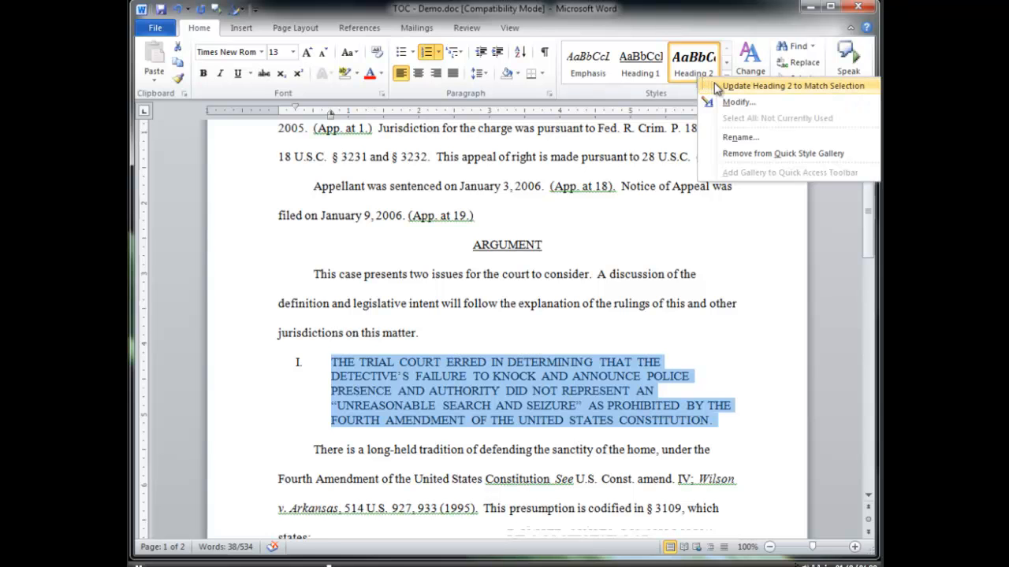
pyautogui.click(714, 86)
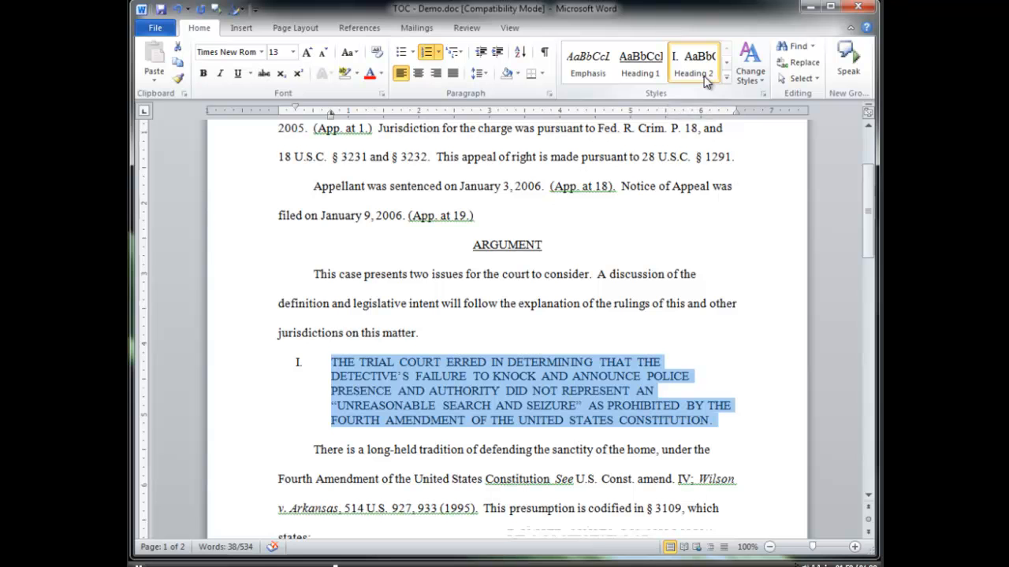
pyautogui.click(707, 326)
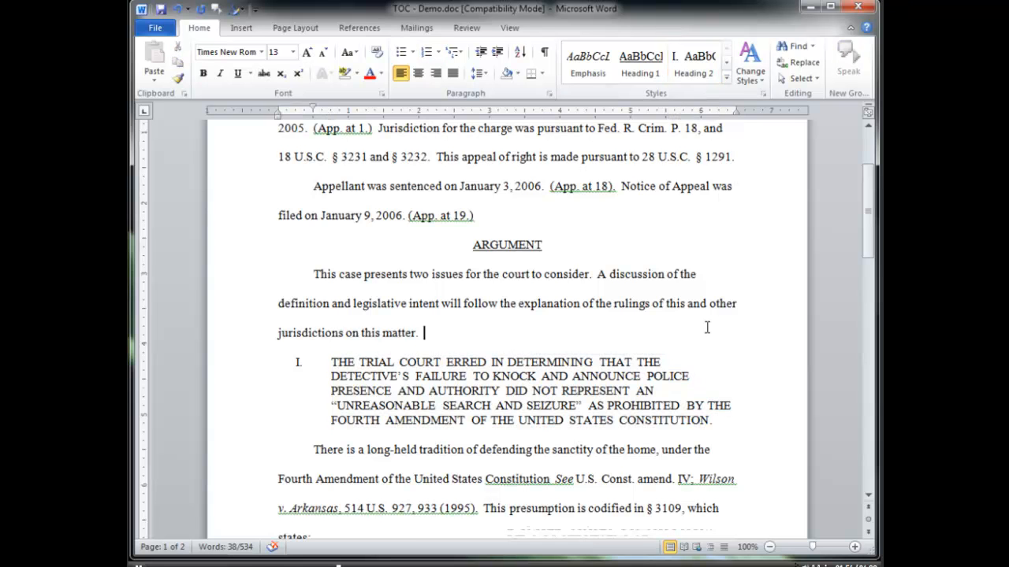
pyautogui.scroll(-1, 706, 327)
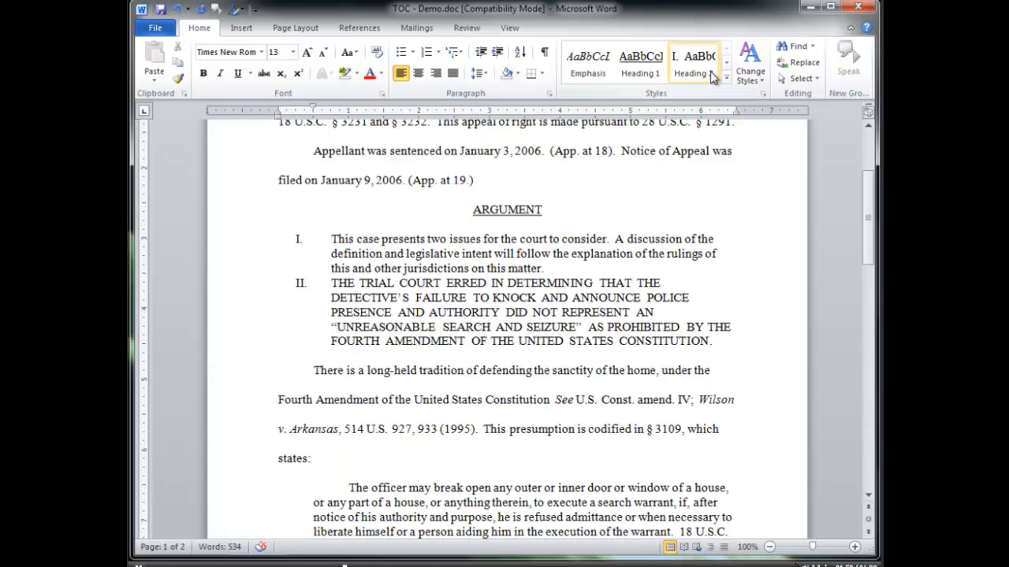
pyautogui.click(732, 367)
# Step: Update the Heading 3 style to match the bold subheading "A) The circumstances surrounding the warrant were not 'exigent.'" on page 2
pyautogui.scroll(-1, 733, 367)
pyautogui.scroll(-10, 735, 367)
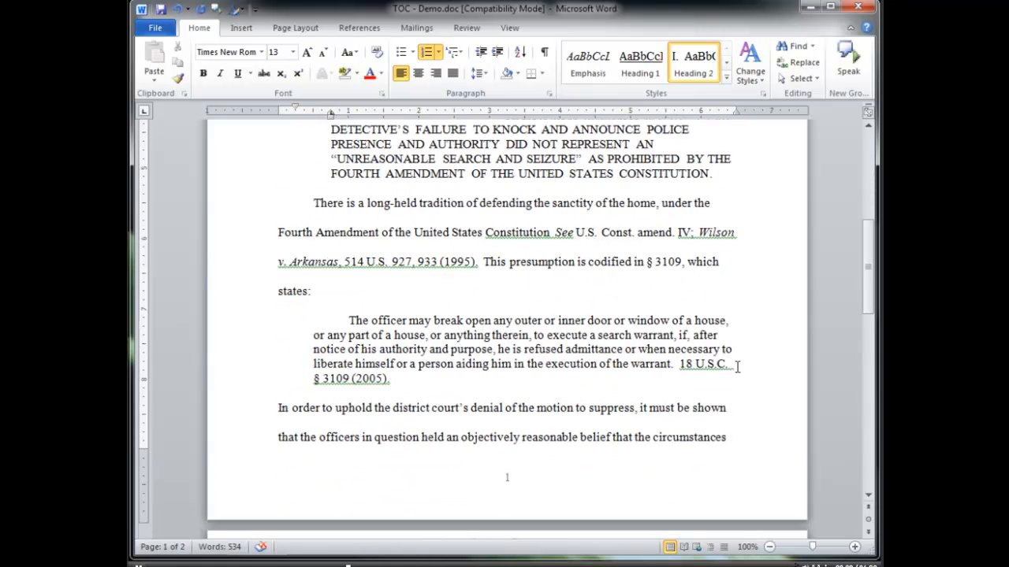
pyautogui.scroll(-4, 736, 367)
pyautogui.moveTo(672, 407); pyautogui.dragTo(277, 408)
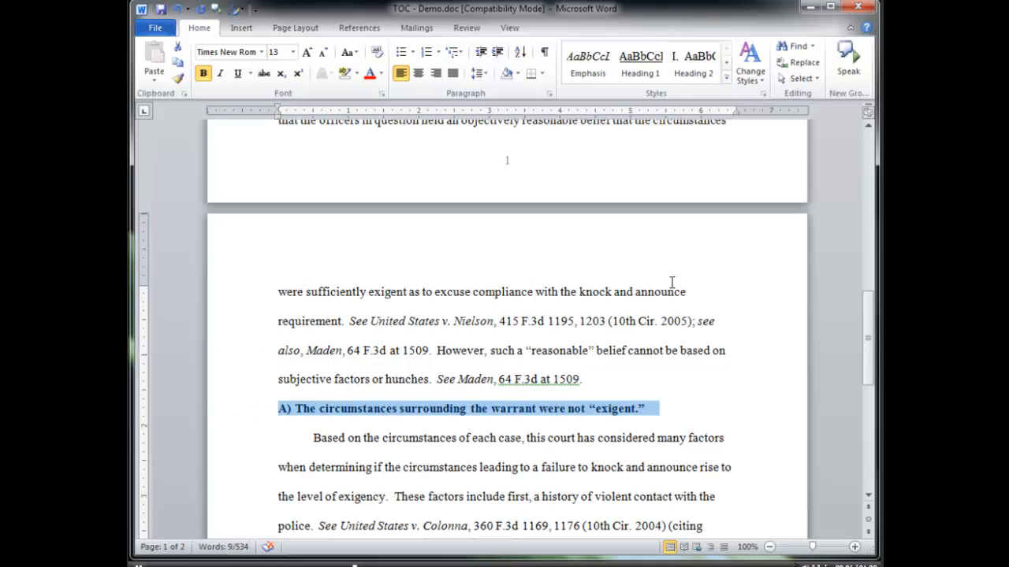
pyautogui.click(726, 78)
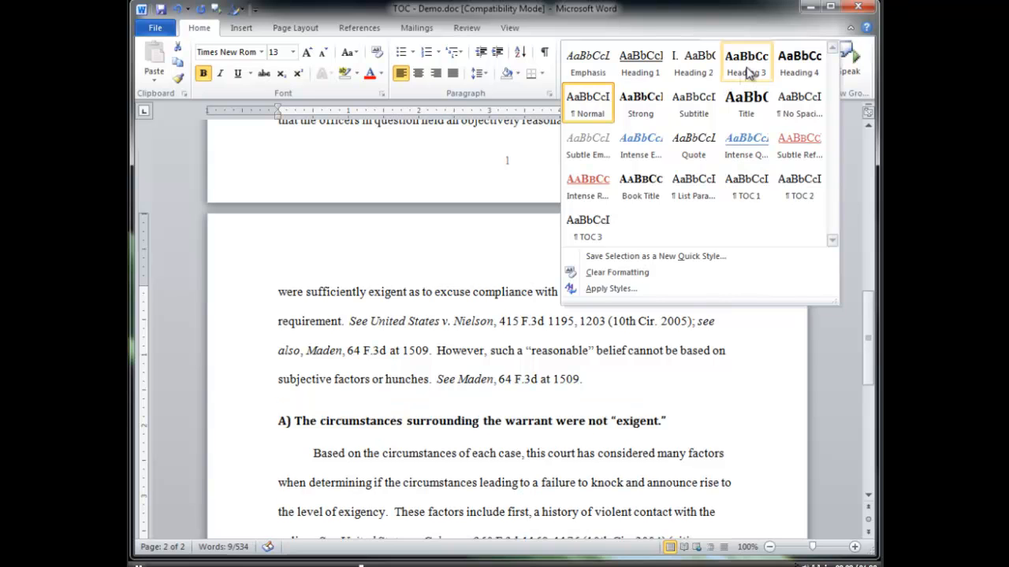
pyautogui.rightClick(749, 72)
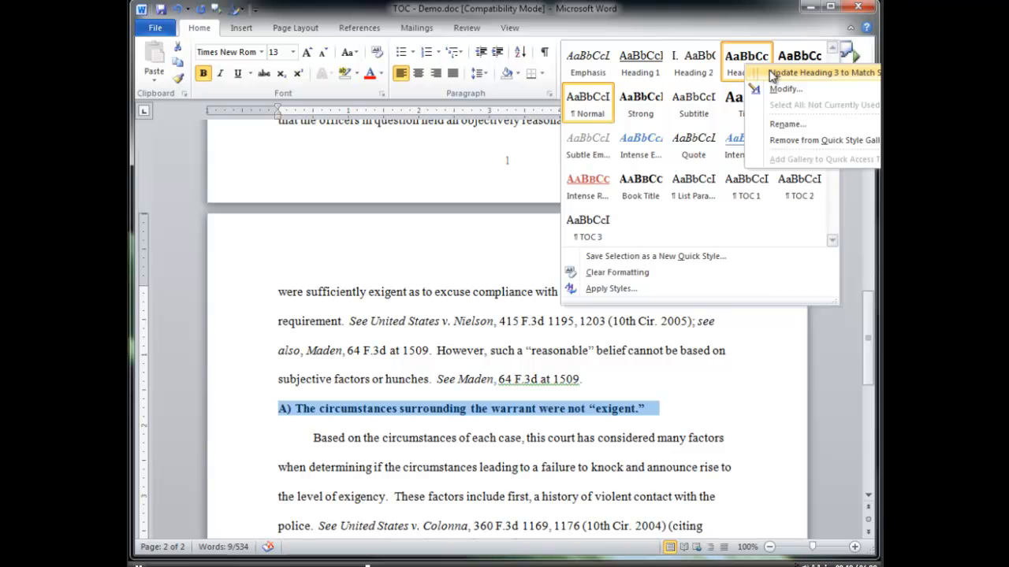
pyautogui.click(772, 73)
pyautogui.click(741, 352)
# Step: Check which heading styles are assigned to "STATEMENT OF JURISDICTION", "ARGUMENT" and the numbered heading I
pyautogui.scroll(1, 742, 355)
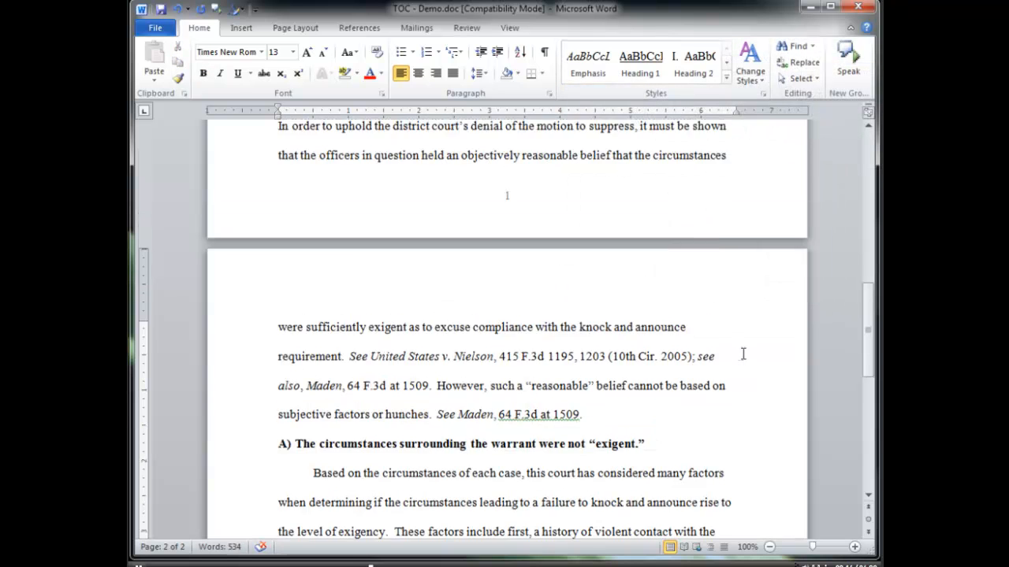
pyautogui.scroll(10, 742, 355)
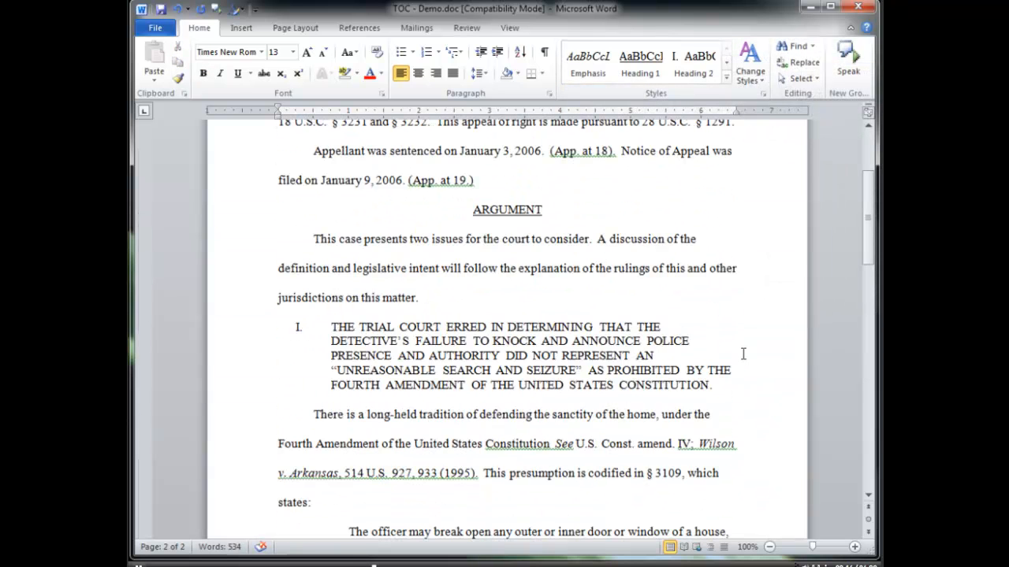
pyautogui.scroll(5, 742, 355)
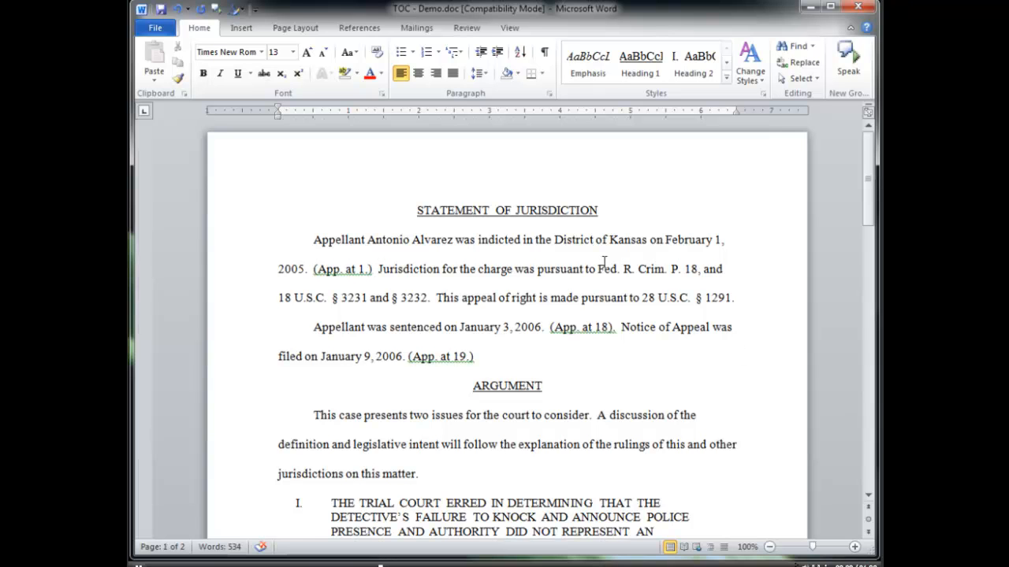
pyautogui.click(528, 209)
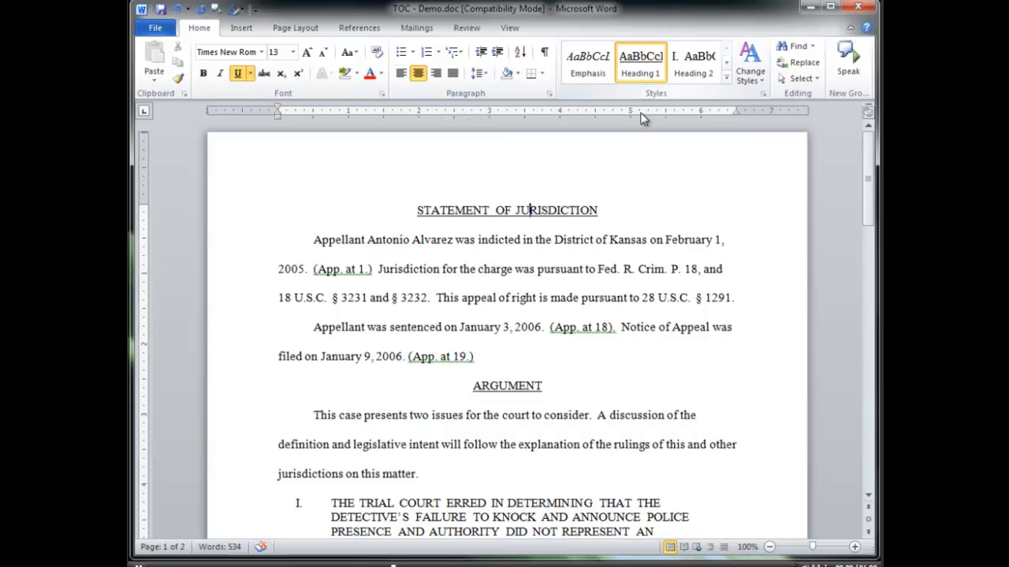
pyautogui.click(509, 387)
pyautogui.scroll(-1, 513, 392)
pyautogui.click(514, 426)
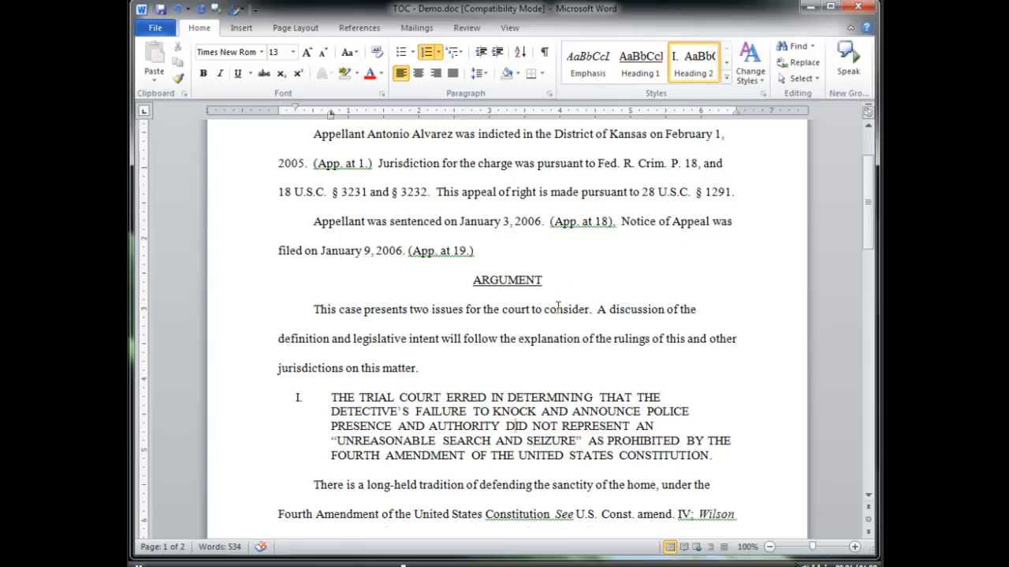
pyautogui.scroll(1, 558, 308)
# Step: Insert three blank lines above the "STATEMENT OF JURISDICTION" heading at the start of the document
pyautogui.click(417, 210)
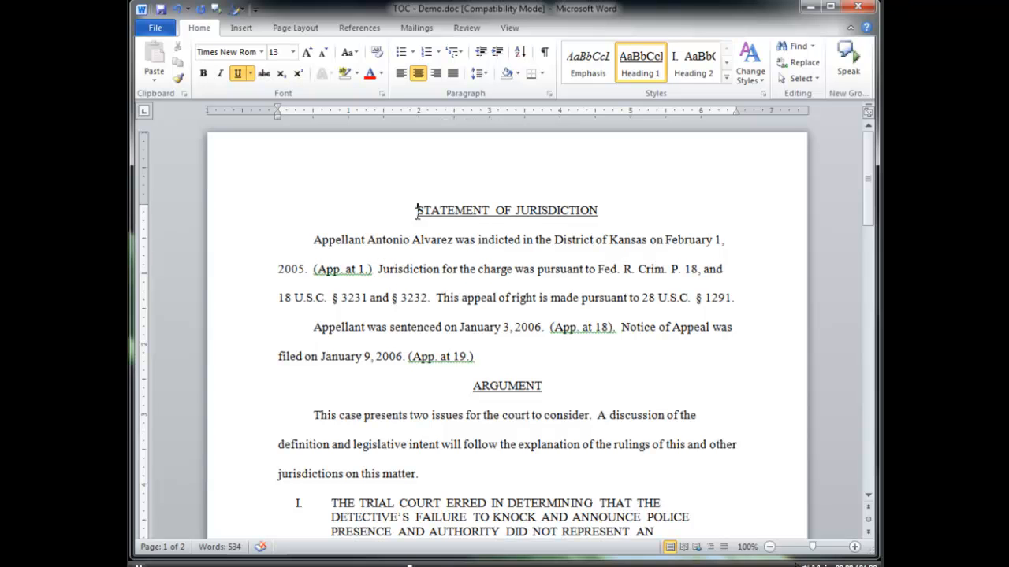
pyautogui.press('Return')
pyautogui.press('Return')
pyautogui.press('Up')
pyautogui.press('Up')
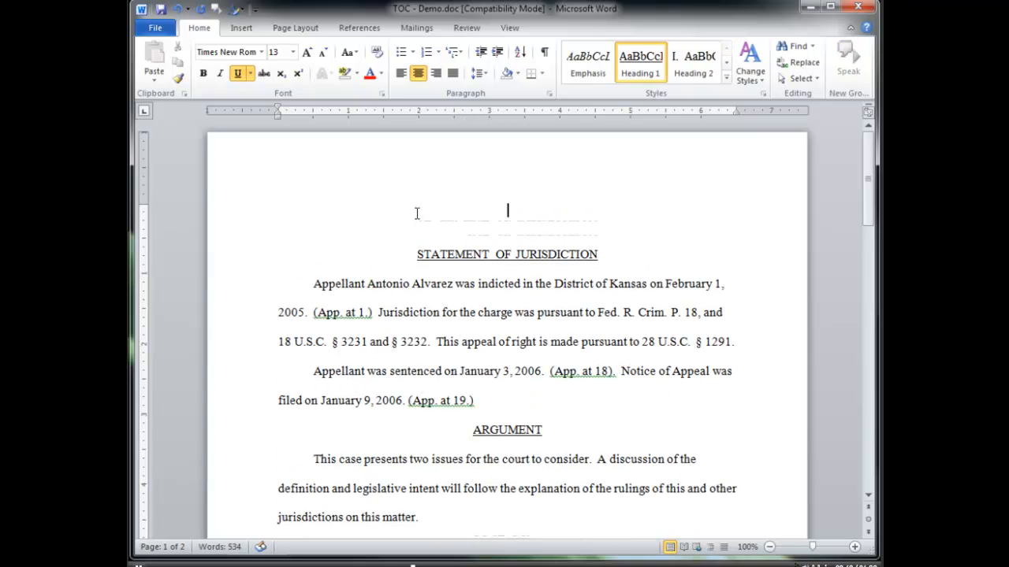
pyautogui.press('Return')
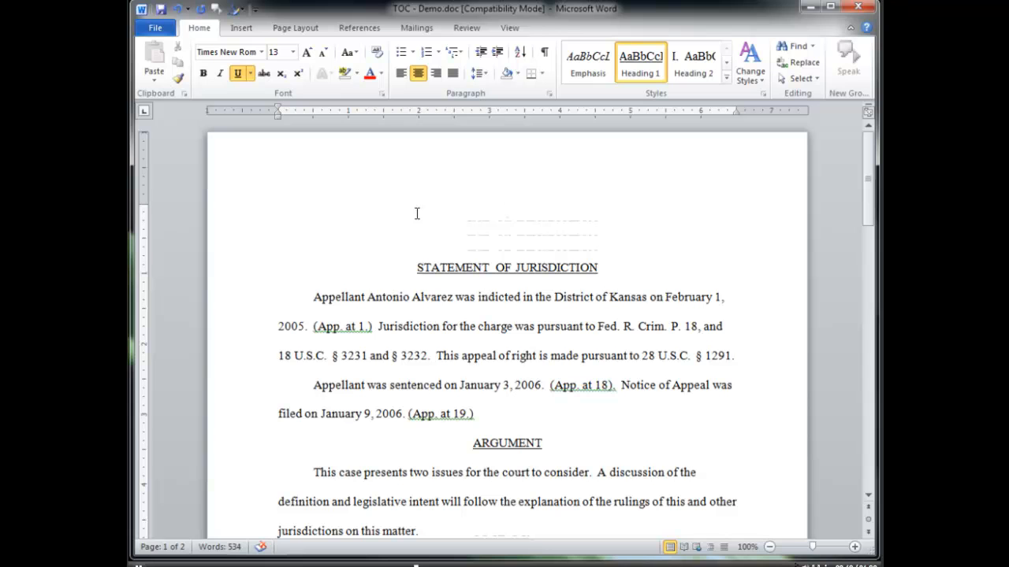
# Step: Insert a custom table of contents above the first heading, using the From template format with three levels and right-aligned page numbers
pyautogui.click(360, 29)
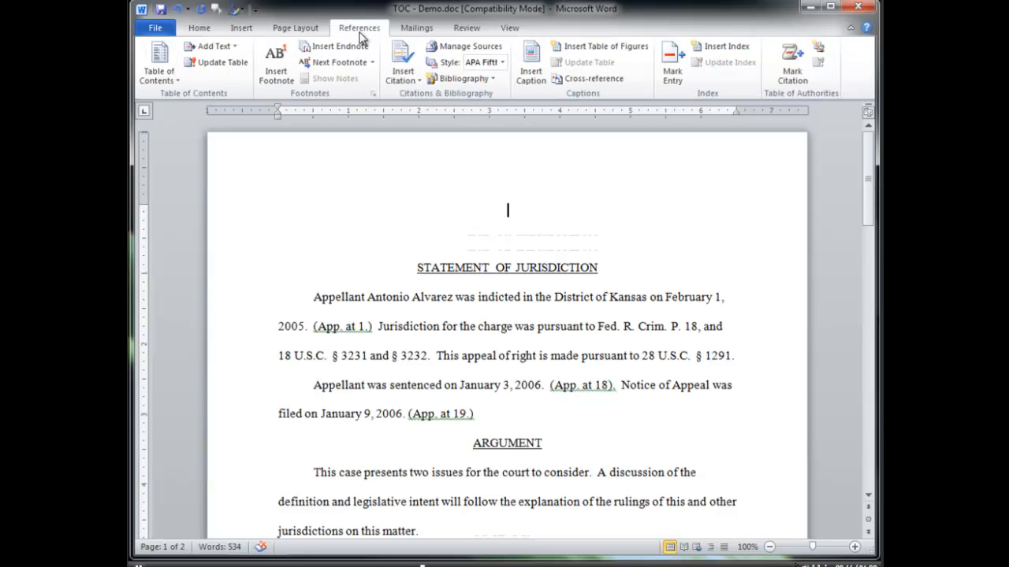
pyautogui.click(178, 81)
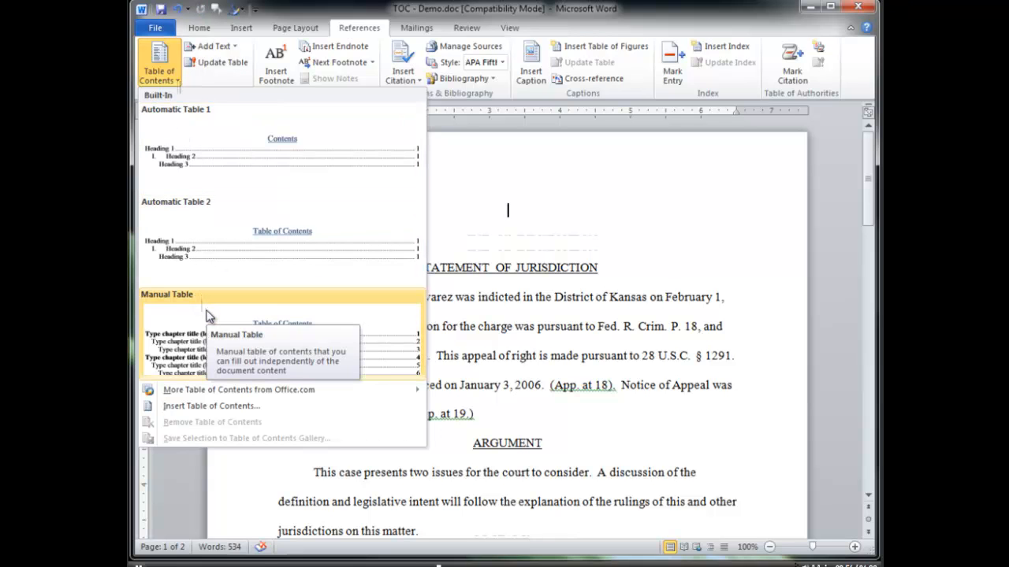
pyautogui.click(221, 405)
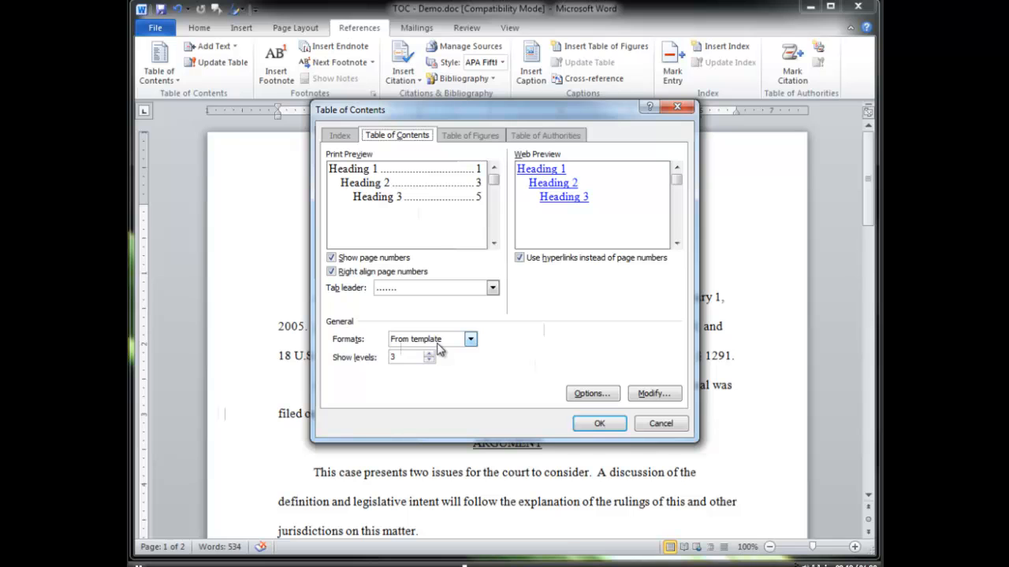
pyautogui.click(471, 341)
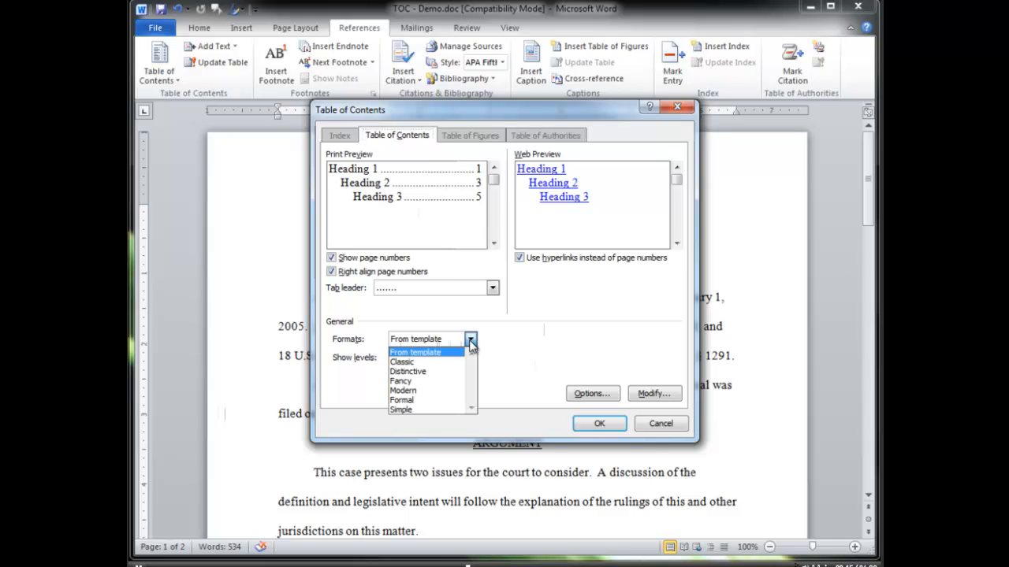
pyautogui.click(470, 341)
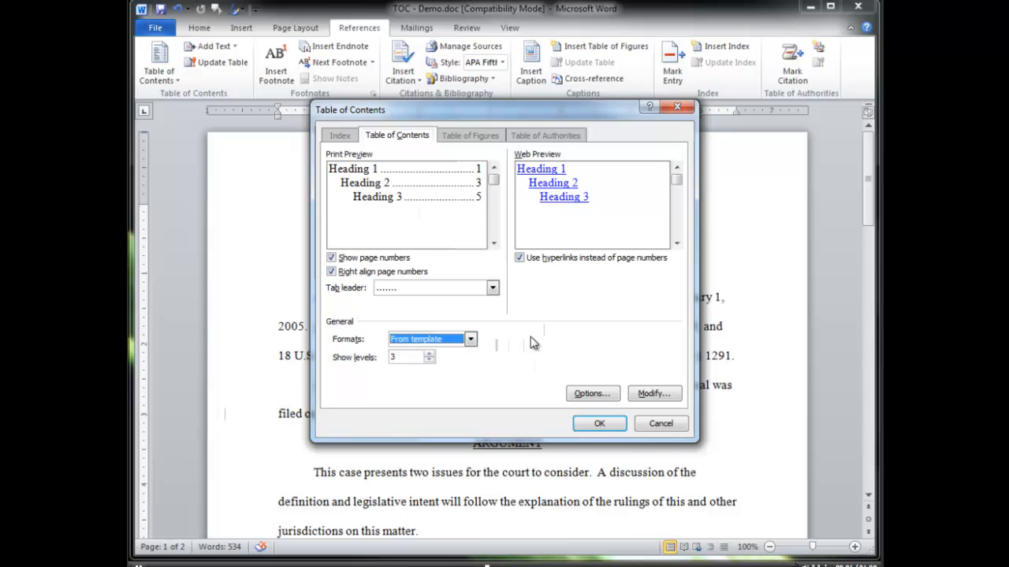
pyautogui.click(589, 422)
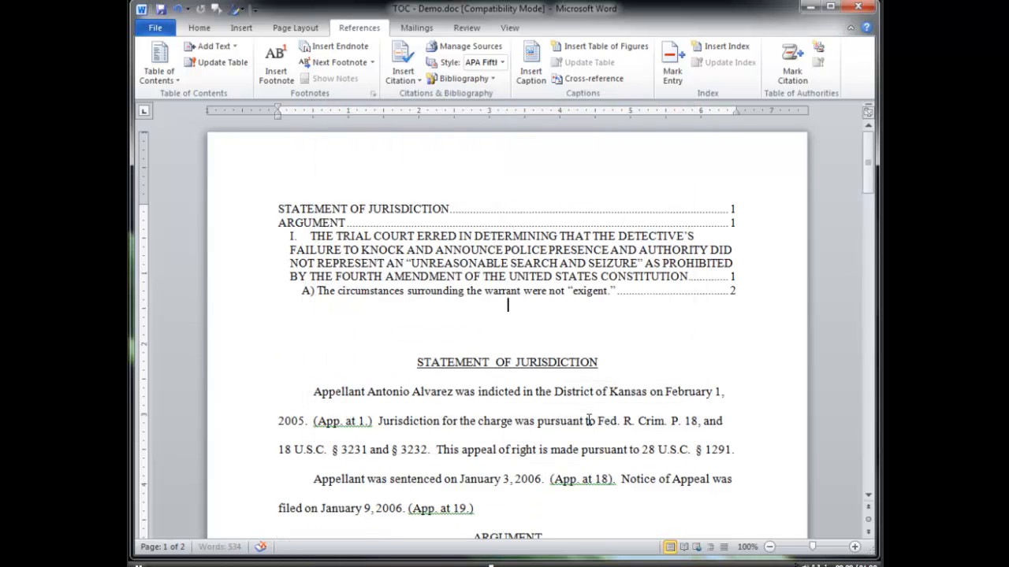
# Step: Add the title "Table Of Contents" on a new line above the table's first entry
pyautogui.click(495, 211)
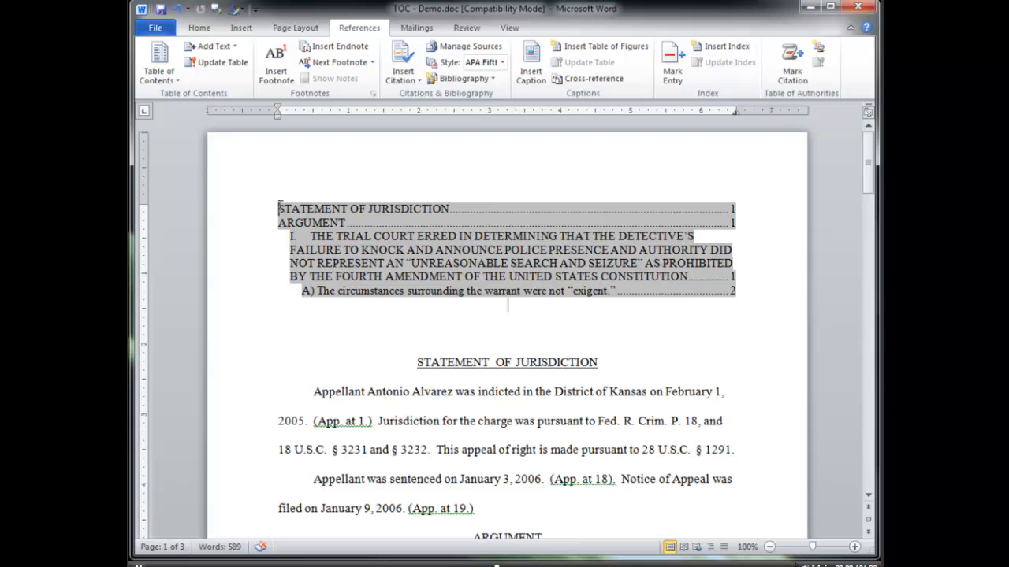
pyautogui.press('Return')
pyautogui.press('Up')
pyautogui.write('Table Of Contents')
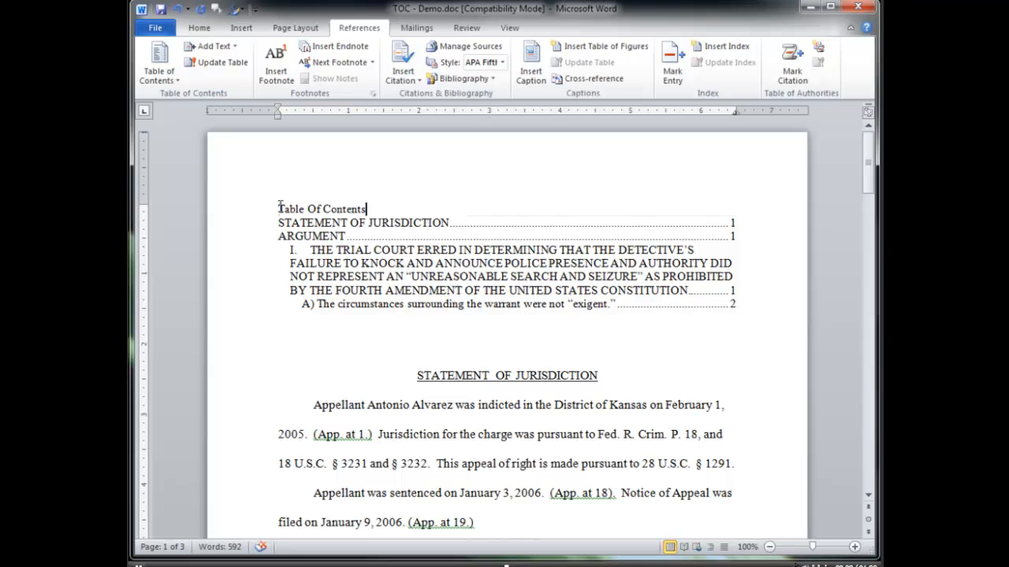
# Step: Center the "Table Of Contents" title line
pyautogui.moveTo(367, 210); pyautogui.dragTo(275, 209)
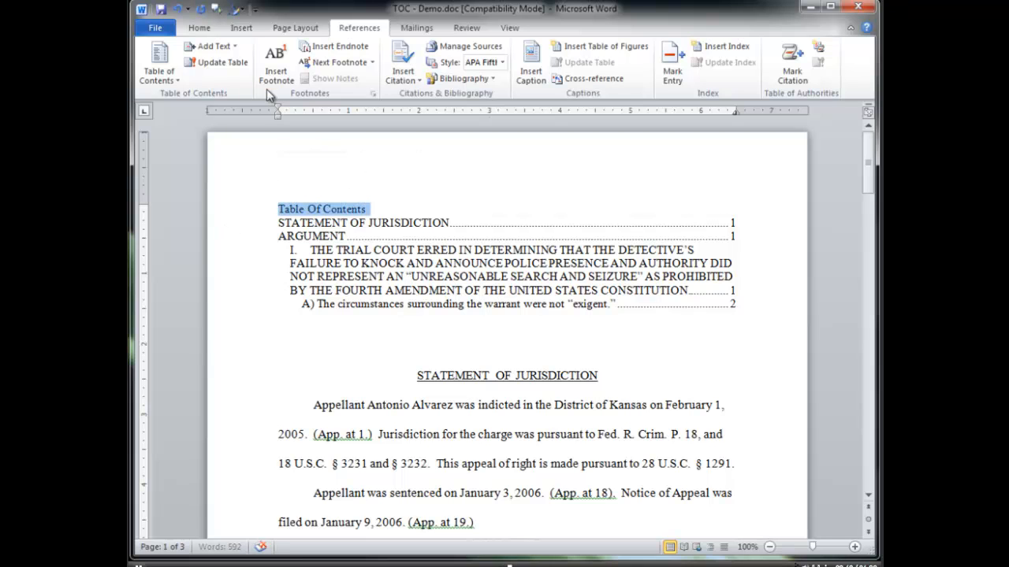
pyautogui.click(198, 29)
pyautogui.click(419, 73)
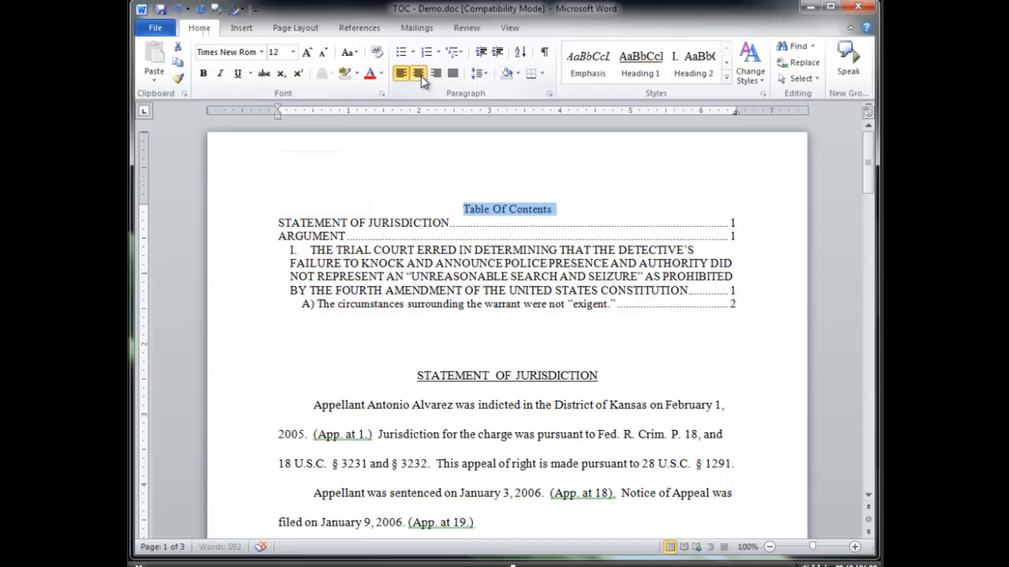
# Step: Retype the last word of the table of contents' first entry in mixed case, so it reads "STATEMENT OF Jurisdiction"
pyautogui.click(464, 290)
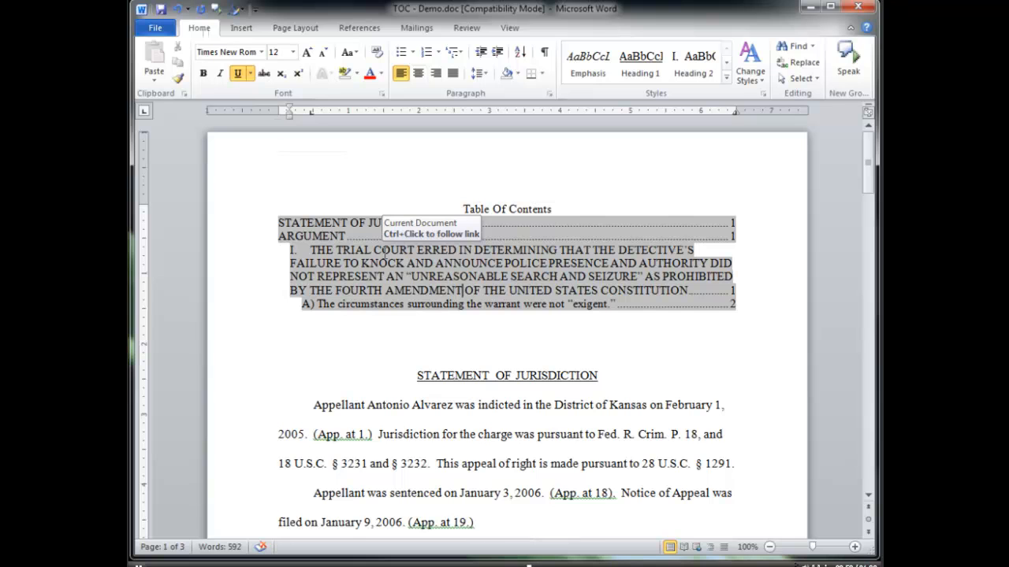
pyautogui.click(450, 222)
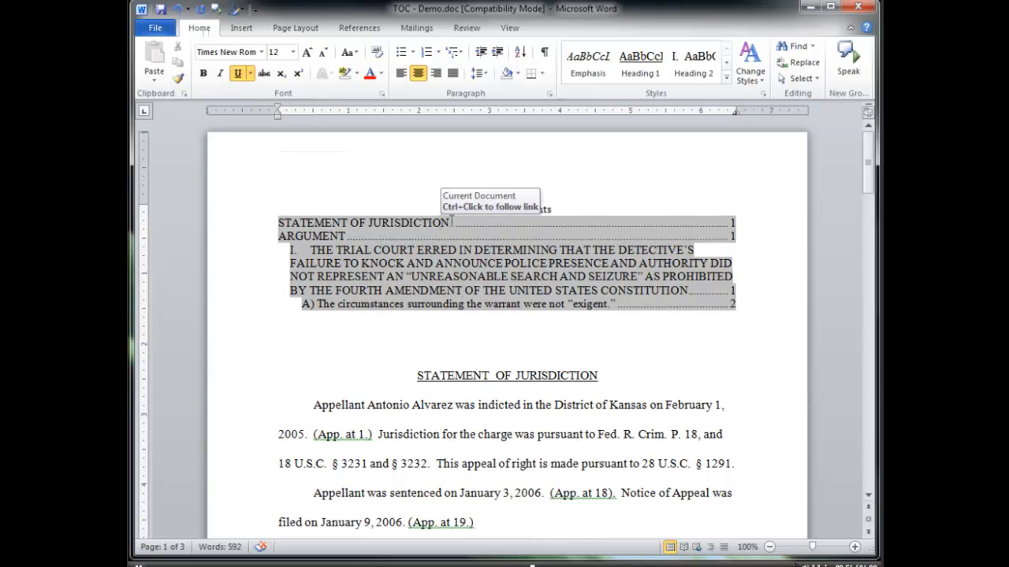
pyautogui.press('BackSpace')
pyautogui.press('BackSpace')
pyautogui.press('BackSpace')
pyautogui.press('BackSpace')
pyautogui.press('BackSpace')
pyautogui.press('BackSpace')
pyautogui.press('BackSpace')
pyautogui.press('BackSpace')
pyautogui.press('BackSpace')
pyautogui.press('BackSpace')
pyautogui.press('BackSpace')
pyautogui.write('ur')
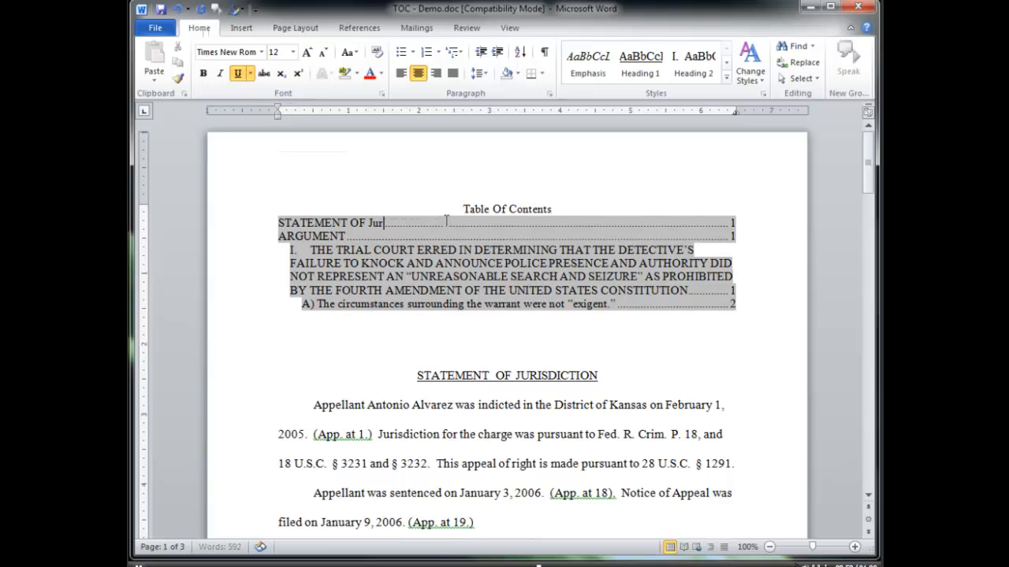
pyautogui.press('BackSpace')
pyautogui.write('diction')
pyautogui.click(479, 280)
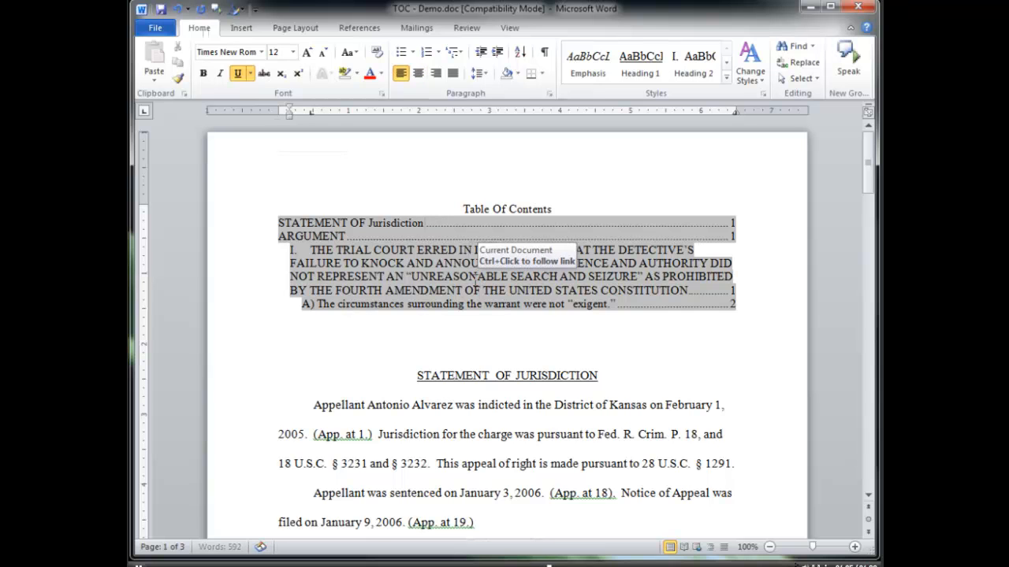
# Step: Update the table of contents field using the "Update entire table" option
pyautogui.click(360, 28)
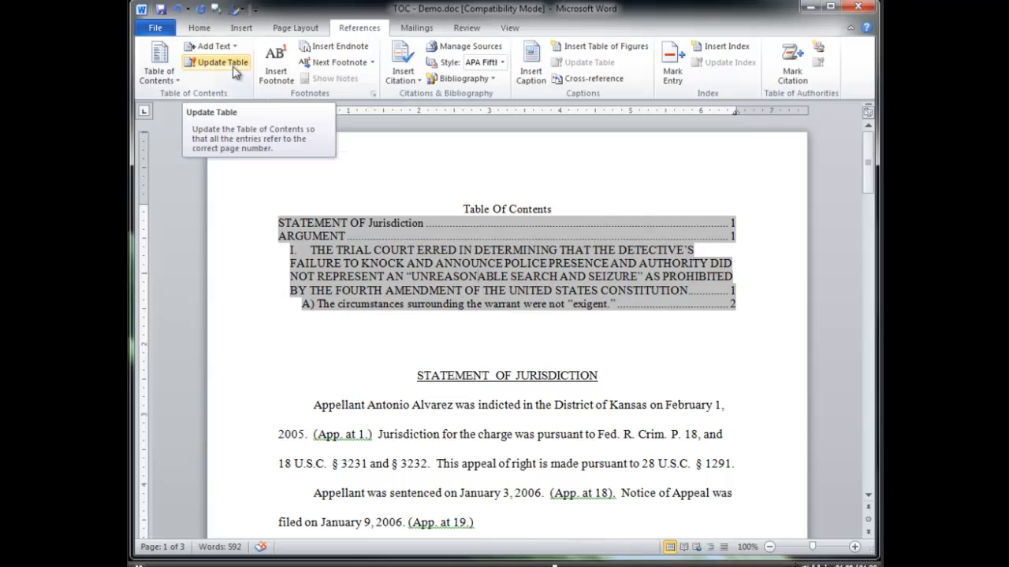
pyautogui.rightClick(455, 255)
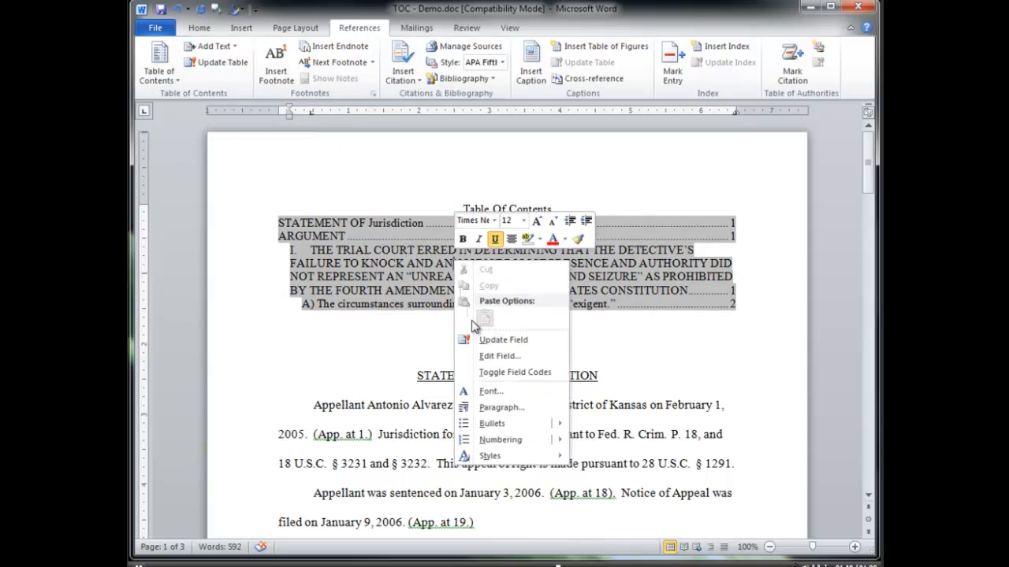
pyautogui.click(478, 342)
pyautogui.click(459, 285)
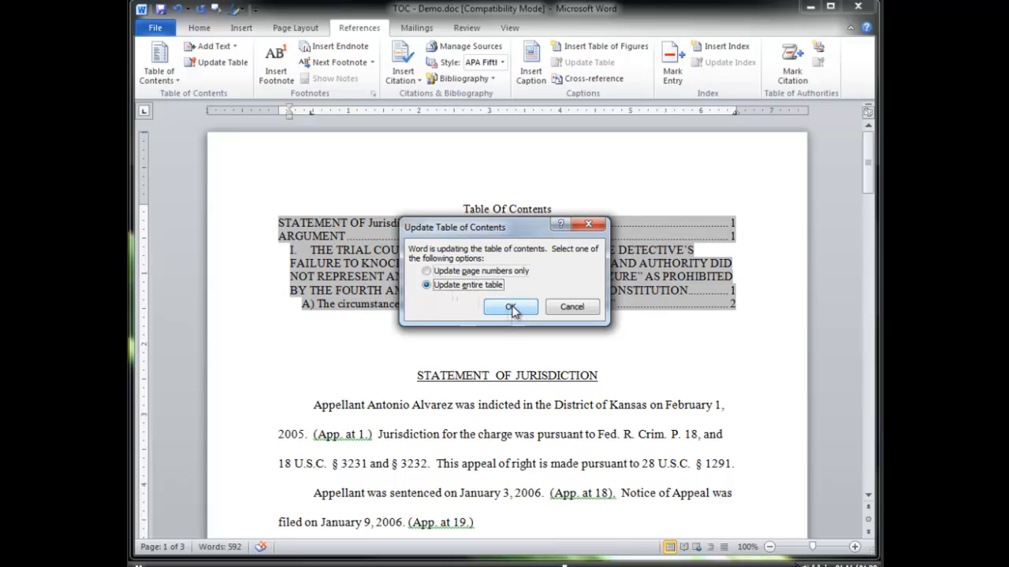
pyautogui.click(510, 308)
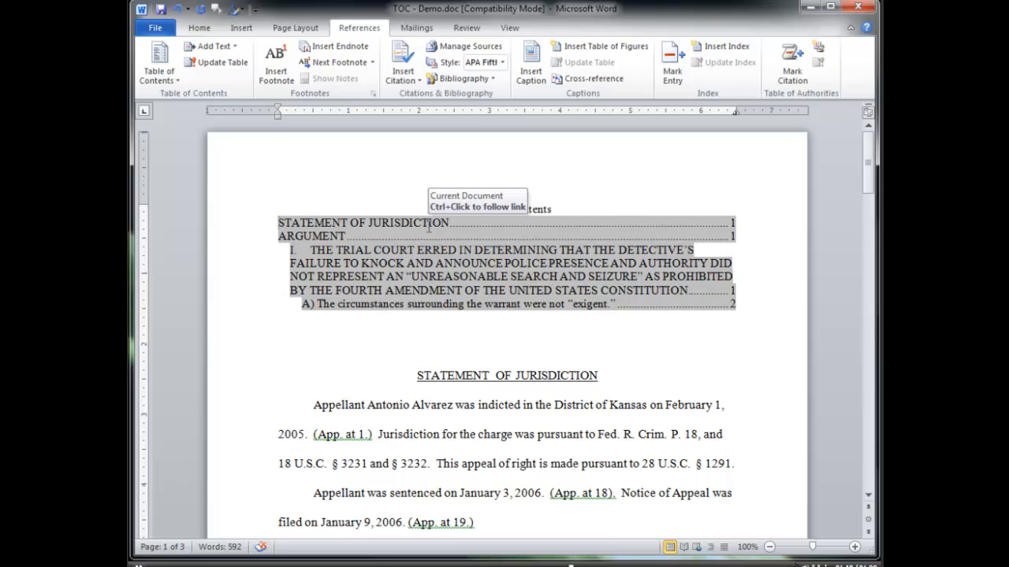
pyautogui.click(437, 289)
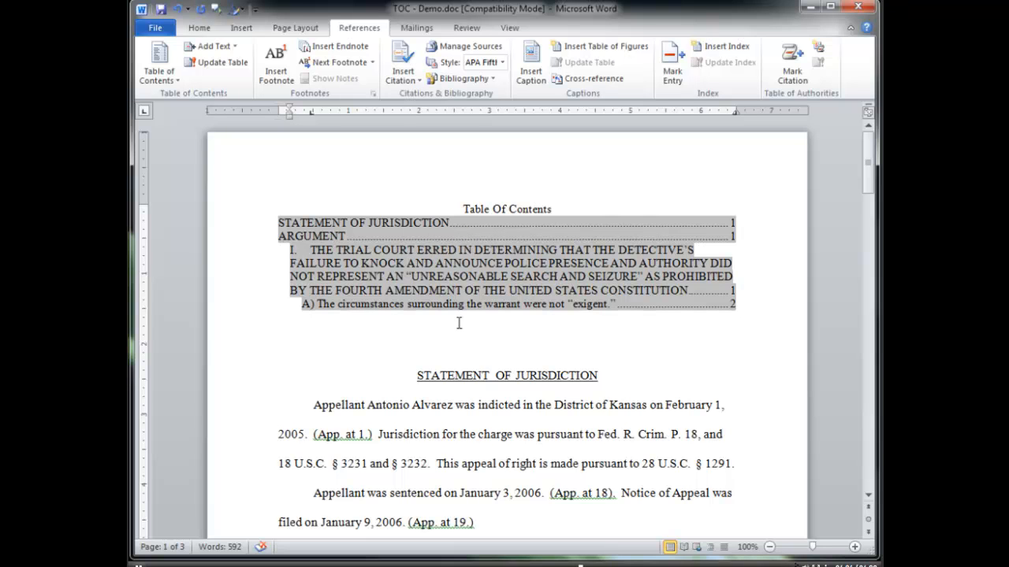
pyautogui.click(430, 240)
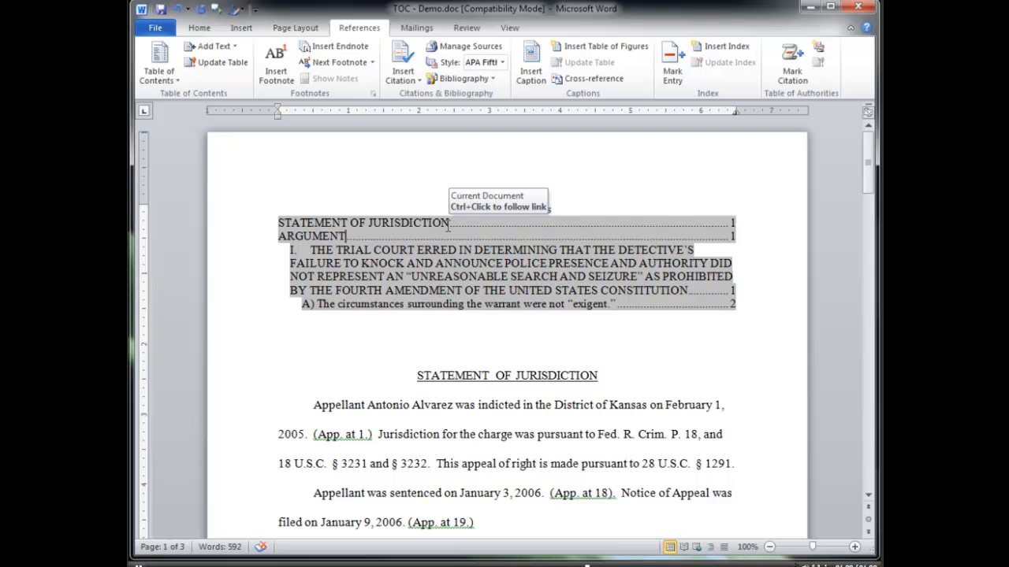
pyautogui.click(490, 377)
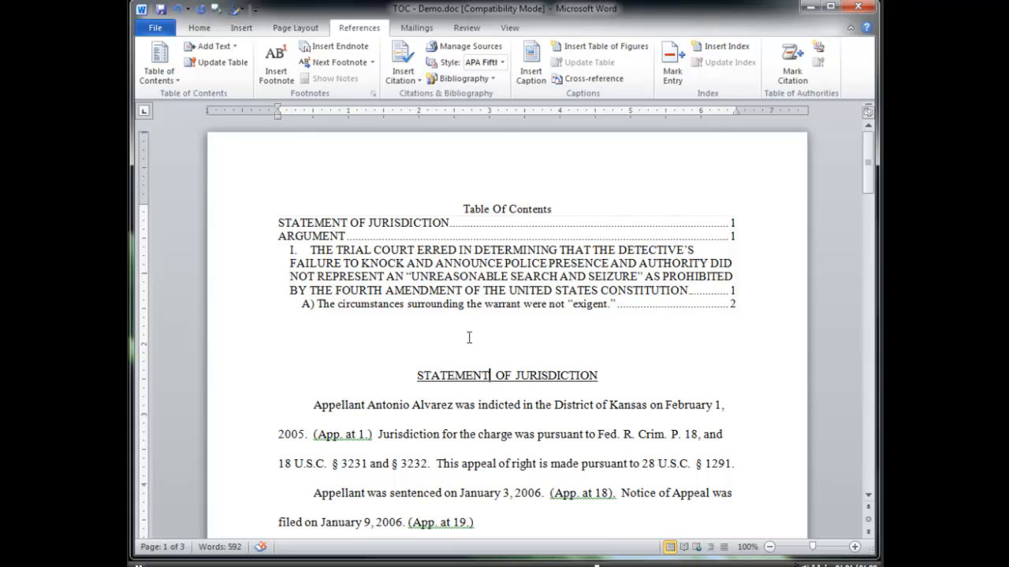
# Step: Edit the table of contents field as a TOC field and review the TOC 1 style's formatting settings
pyautogui.click(438, 280)
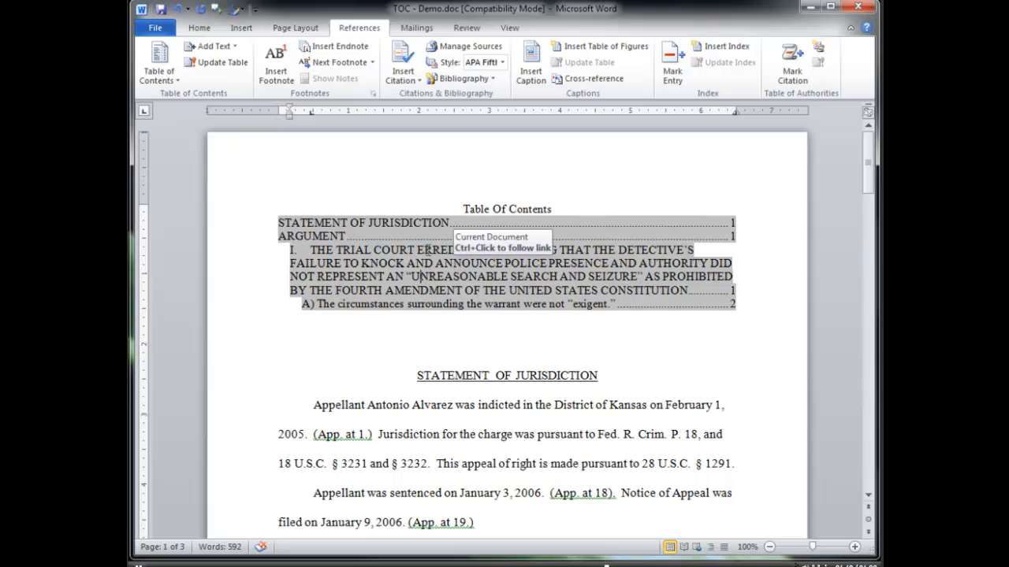
pyautogui.rightClick(426, 250)
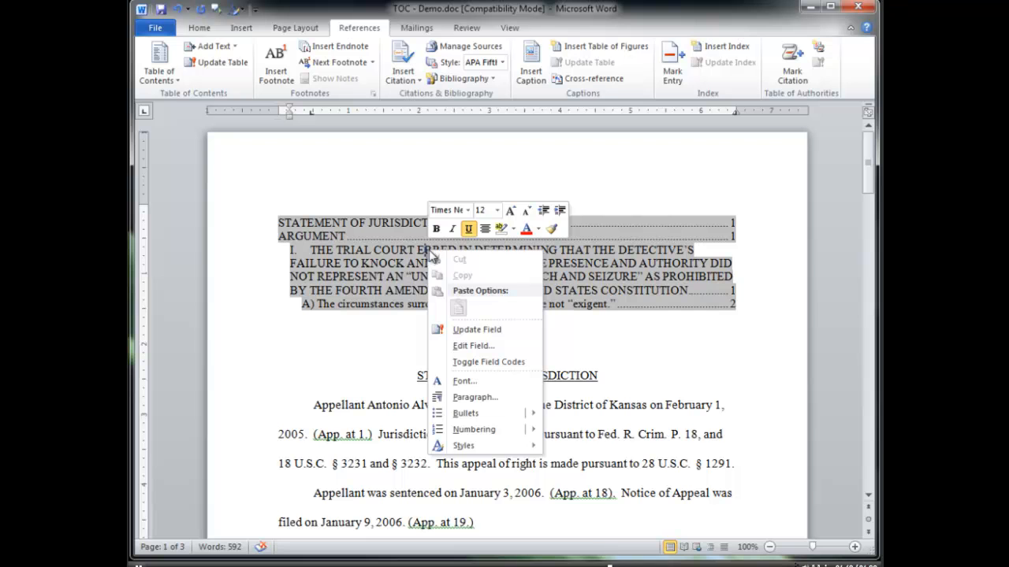
pyautogui.click(471, 347)
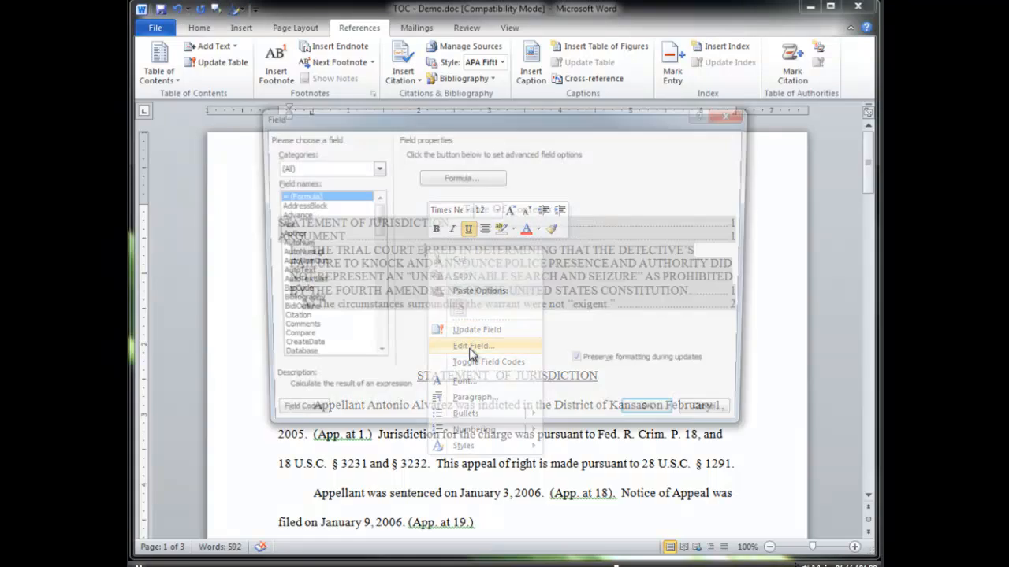
pyautogui.moveTo(374, 230); pyautogui.dragTo(373, 346)
pyautogui.click(283, 321)
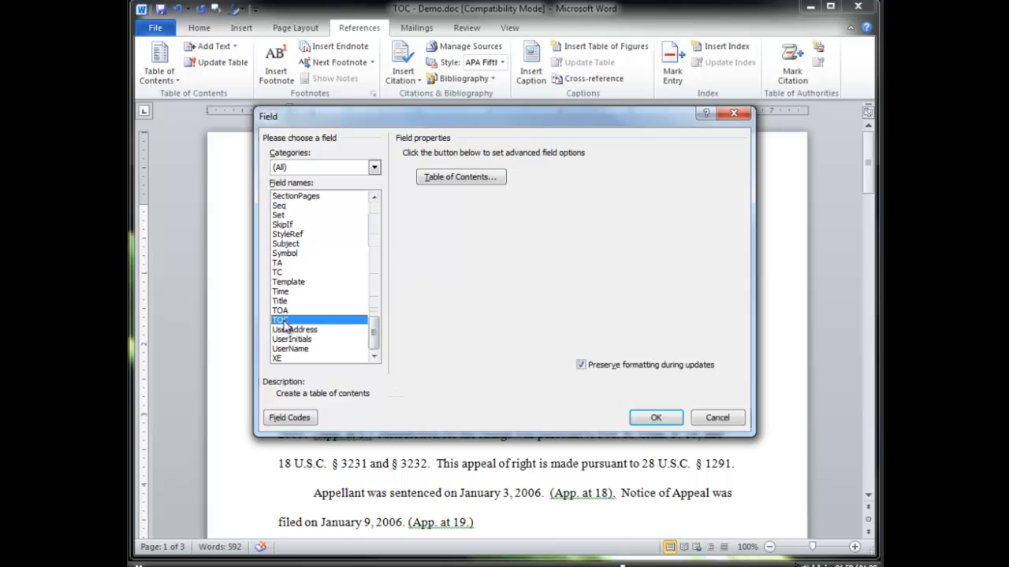
pyautogui.click(454, 180)
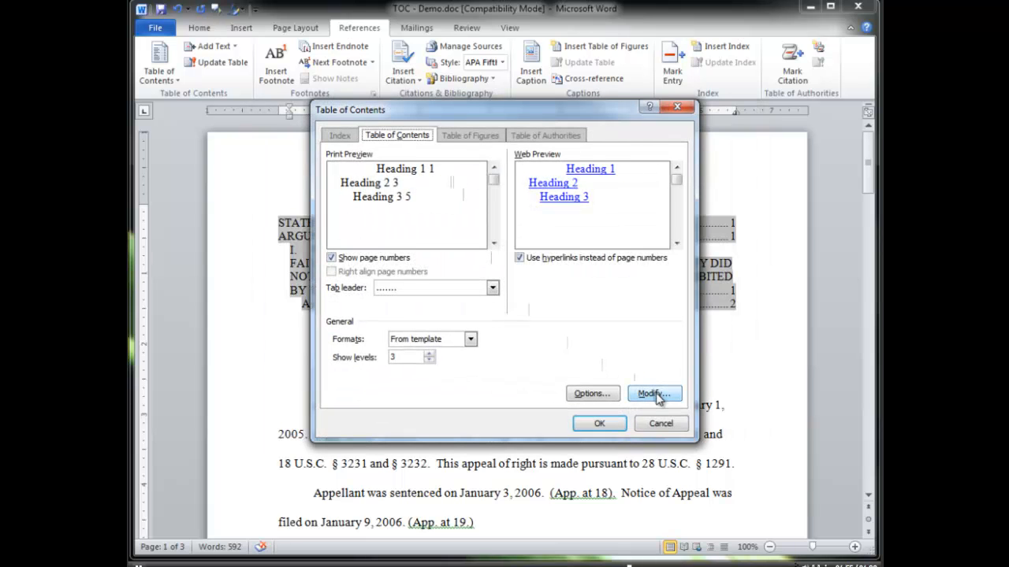
pyautogui.click(654, 394)
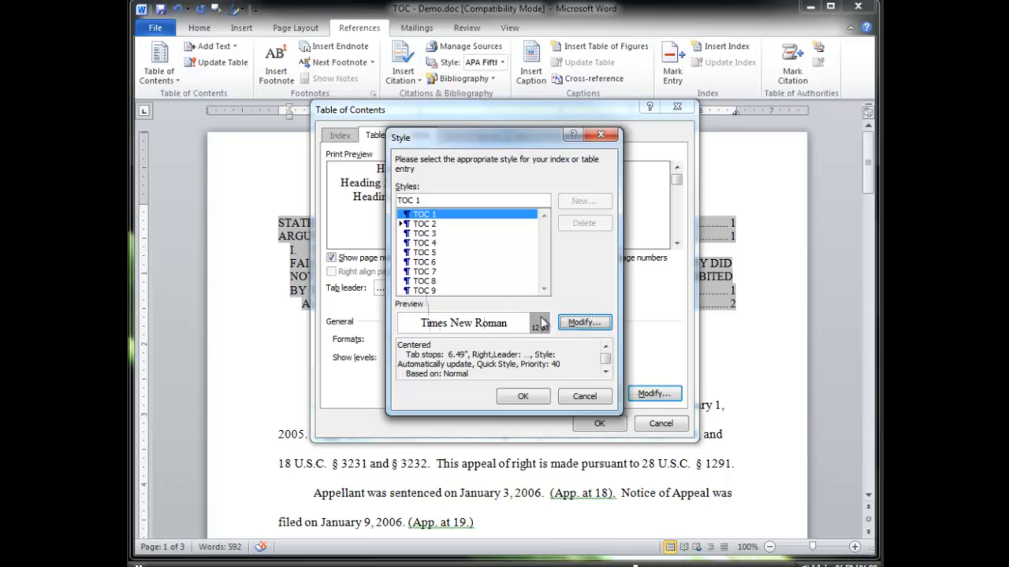
pyautogui.click(594, 325)
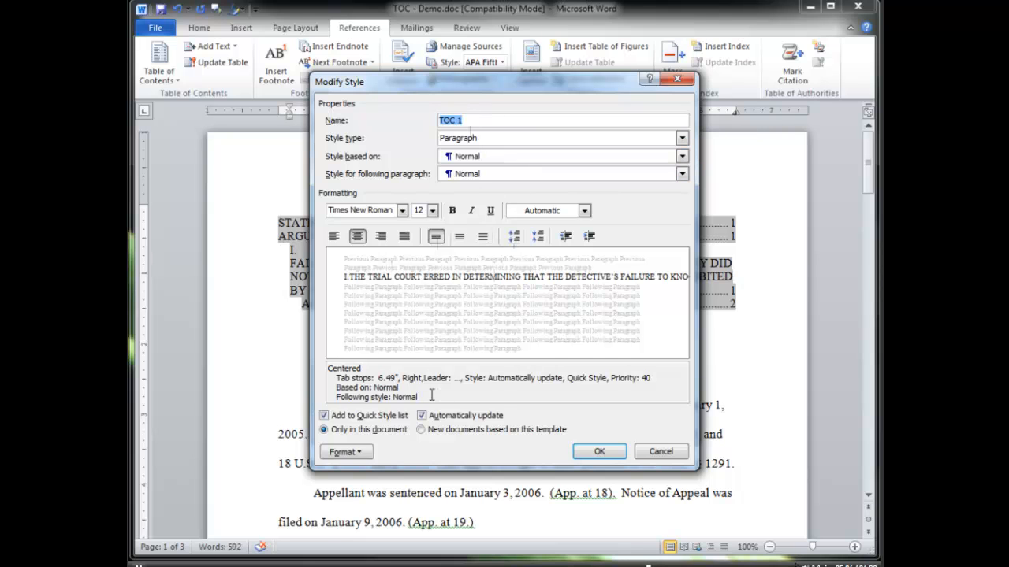
pyautogui.moveTo(431, 396); pyautogui.dragTo(336, 377)
pyautogui.click(504, 388)
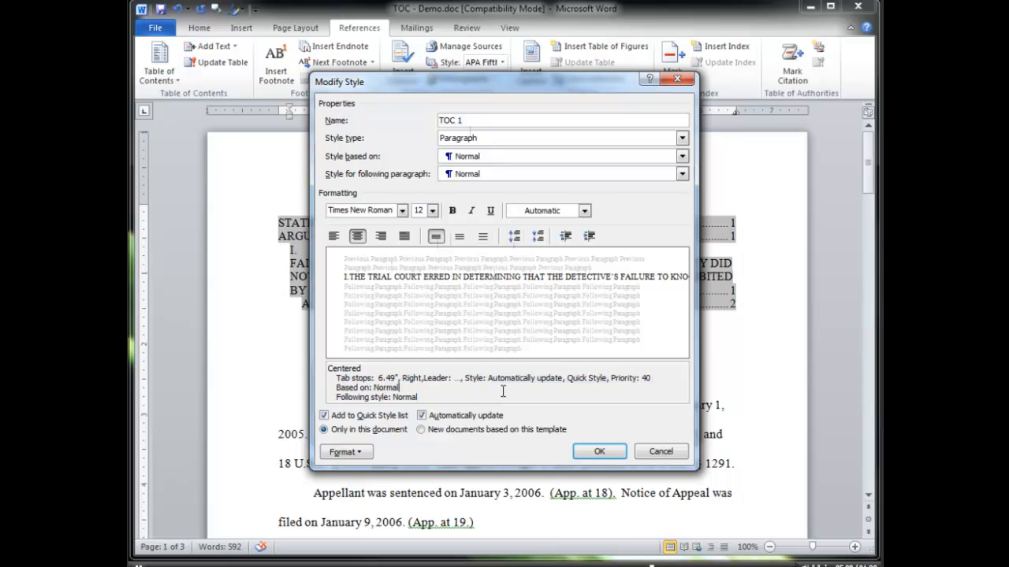
pyautogui.click(601, 452)
# Step: Compare the formatting descriptions of the TOC 1, TOC 2 and TOC 3 entry styles and accept the style selection
pyautogui.click(438, 226)
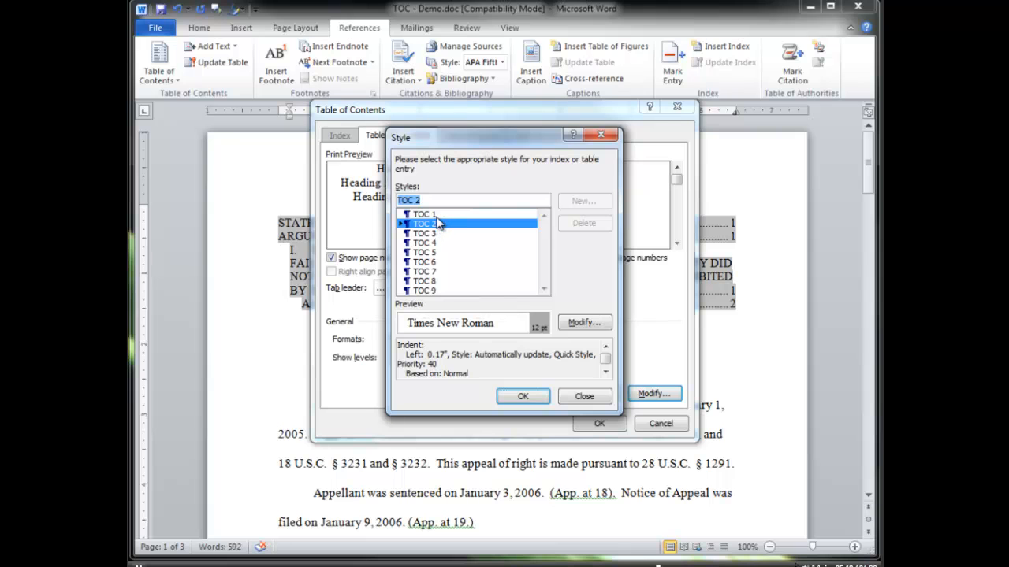
pyautogui.click(440, 234)
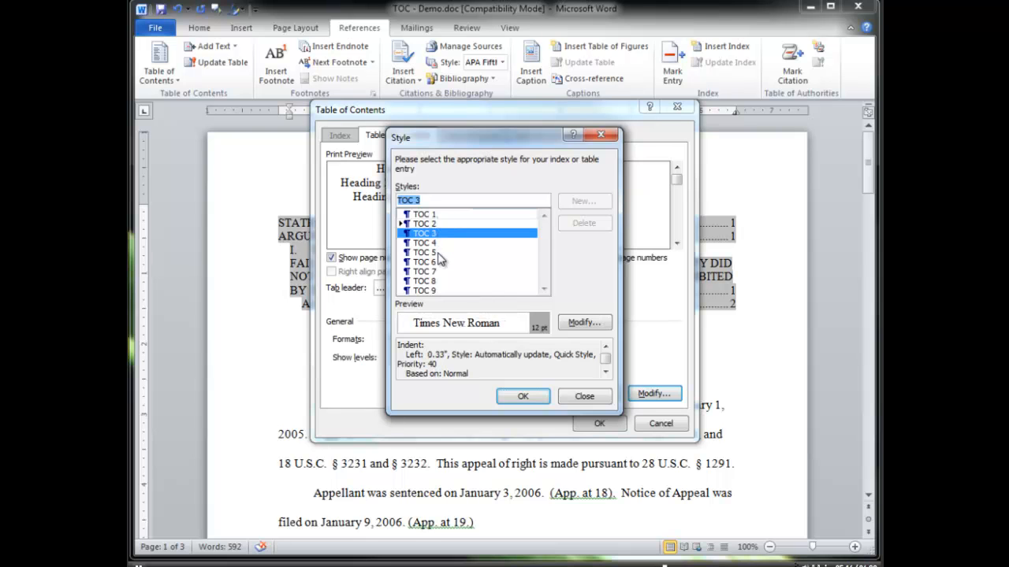
pyautogui.click(438, 214)
pyautogui.click(437, 233)
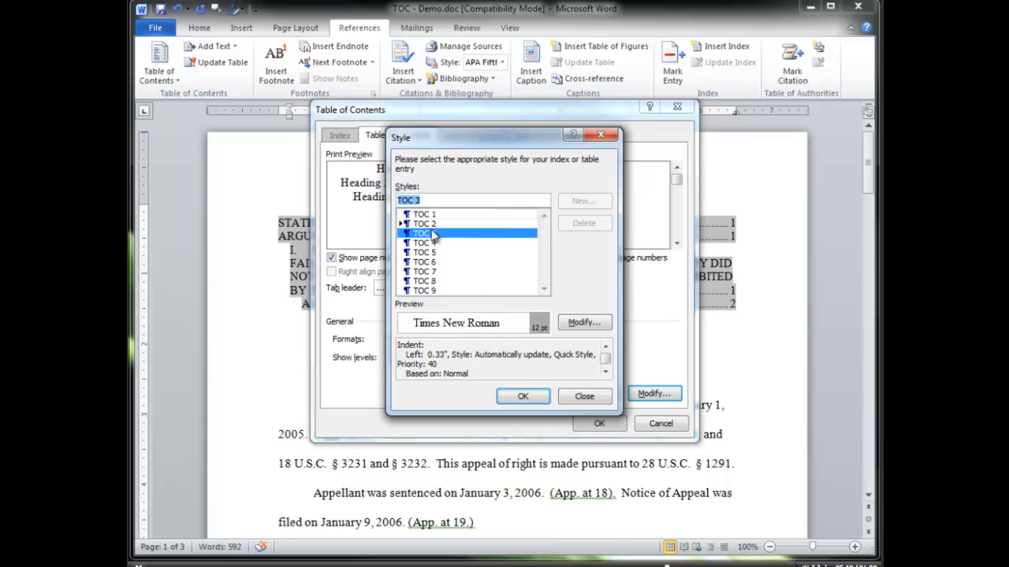
pyautogui.click(520, 397)
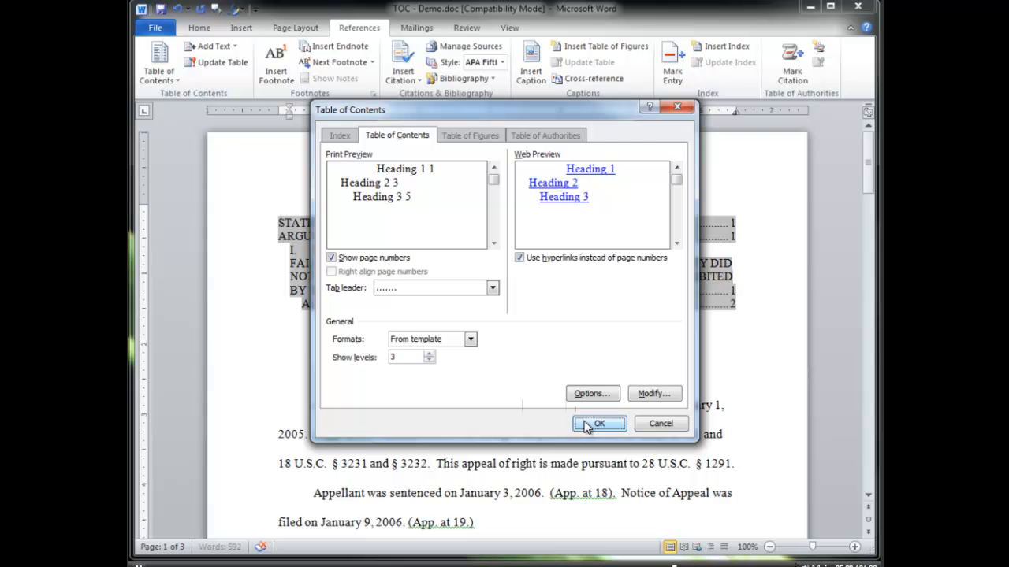
# Step: Try "New documents based on this template" for the TOC 1 style, return to "Only in this document", and cancel the table of contents changes
pyautogui.click(651, 394)
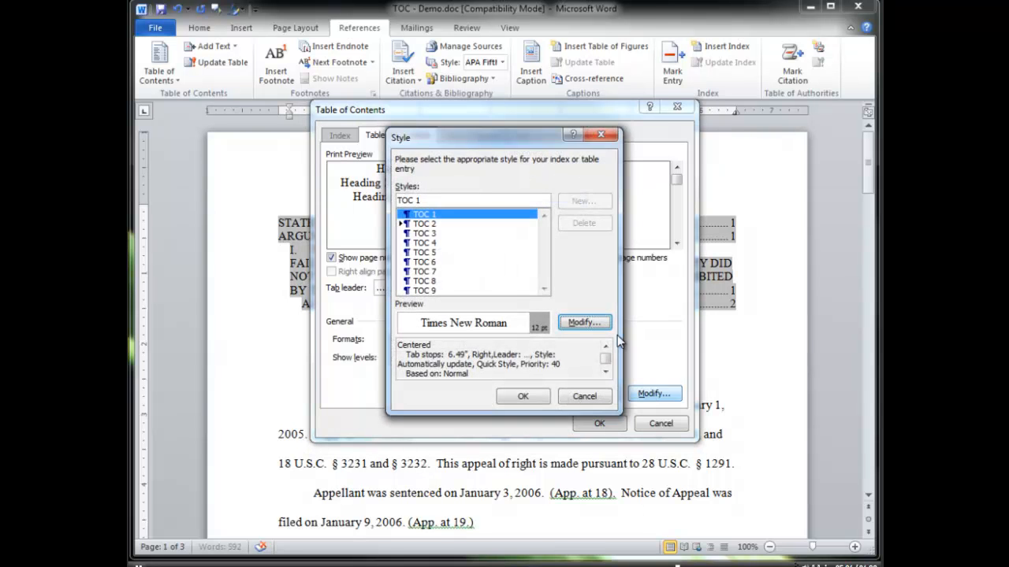
pyautogui.click(583, 323)
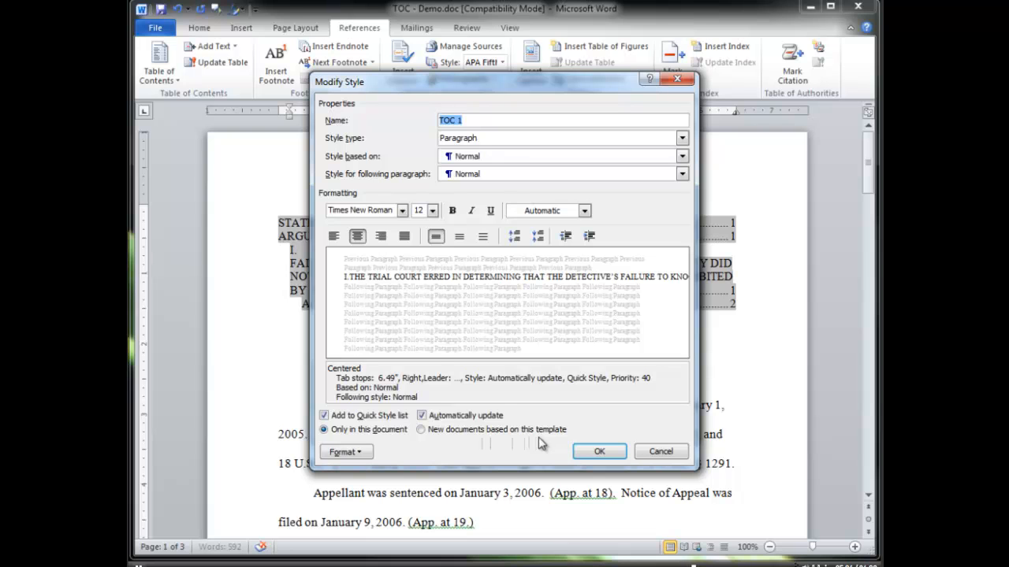
pyautogui.click(438, 430)
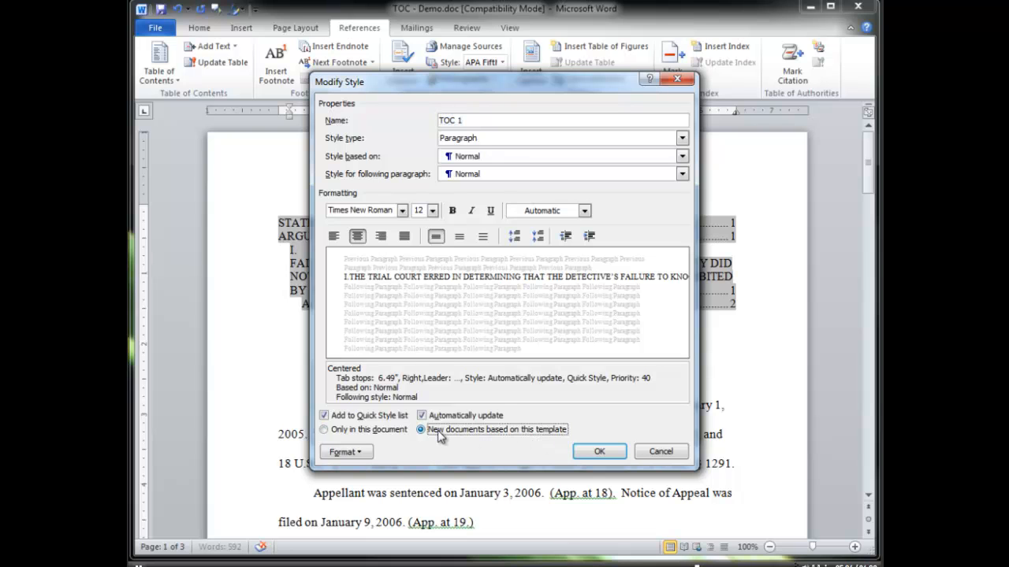
pyautogui.click(374, 431)
pyautogui.click(651, 453)
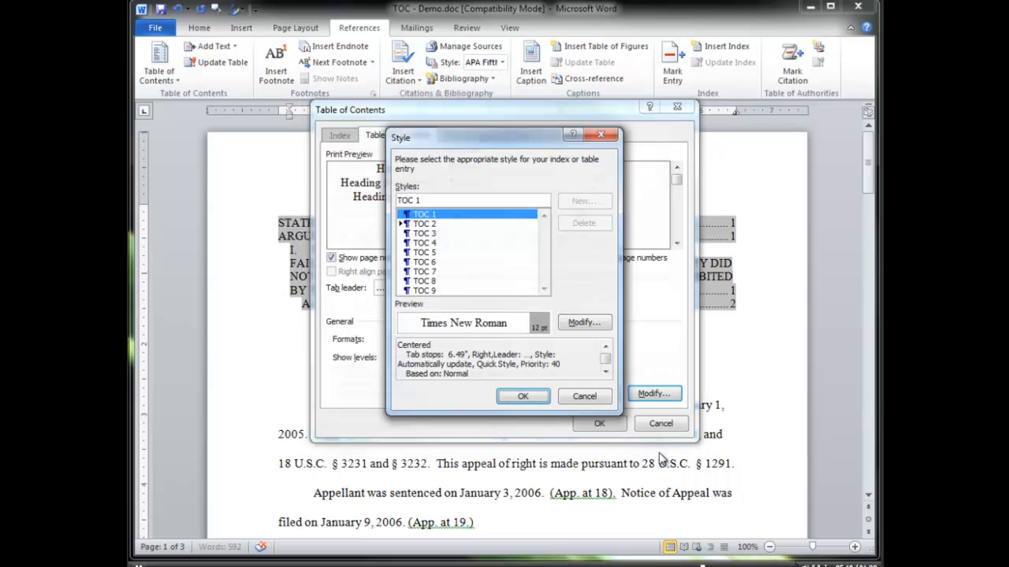
pyautogui.click(584, 397)
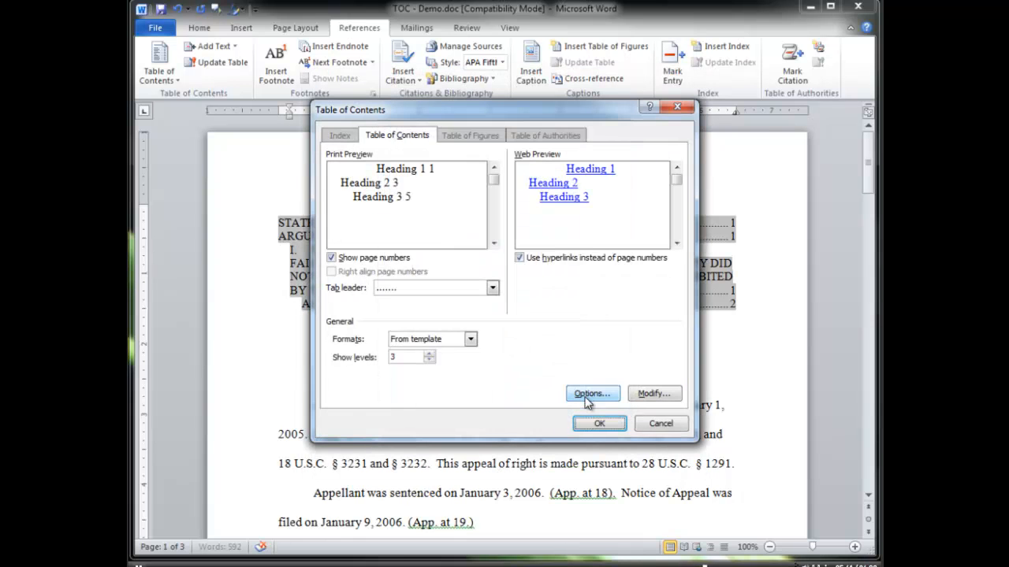
pyautogui.click(660, 424)
# Step: Apply the Heading 3 style to the bold two-line "B)" heading on page 3
pyautogui.click(555, 318)
pyautogui.scroll(-18, 555, 318)
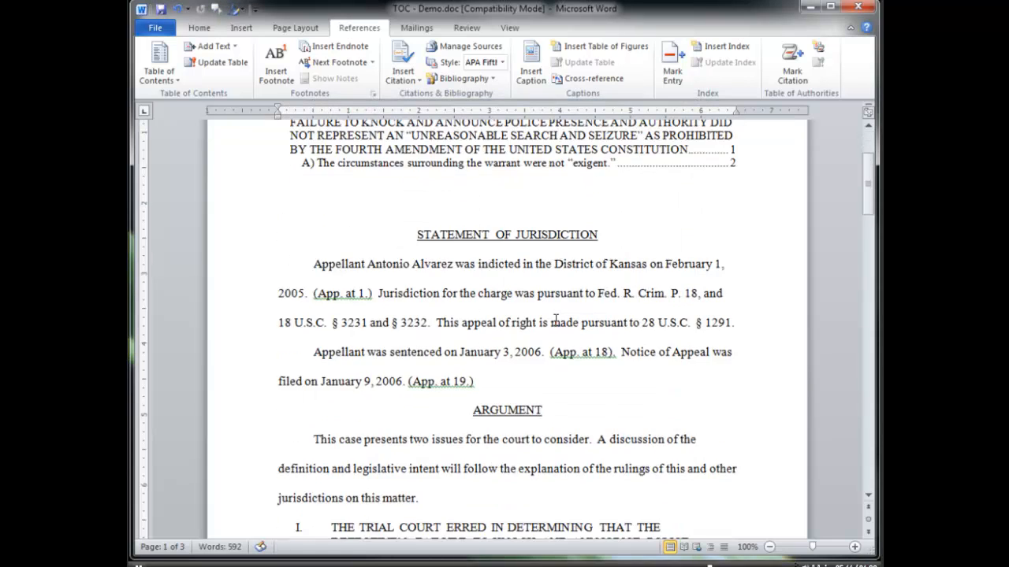
pyautogui.scroll(-20, 555, 318)
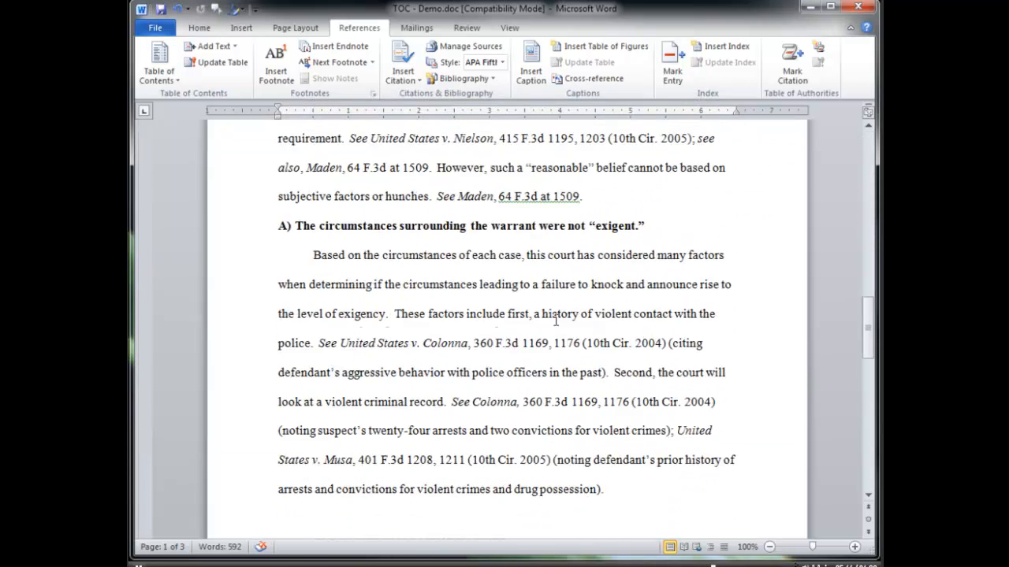
pyautogui.moveTo(511, 434); pyautogui.dragTo(278, 420)
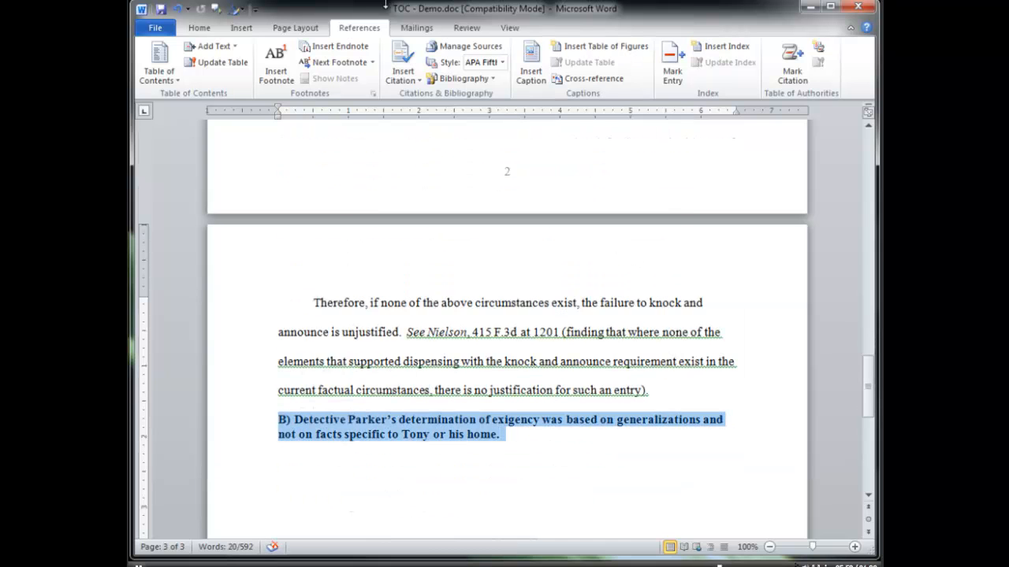
pyautogui.click(206, 29)
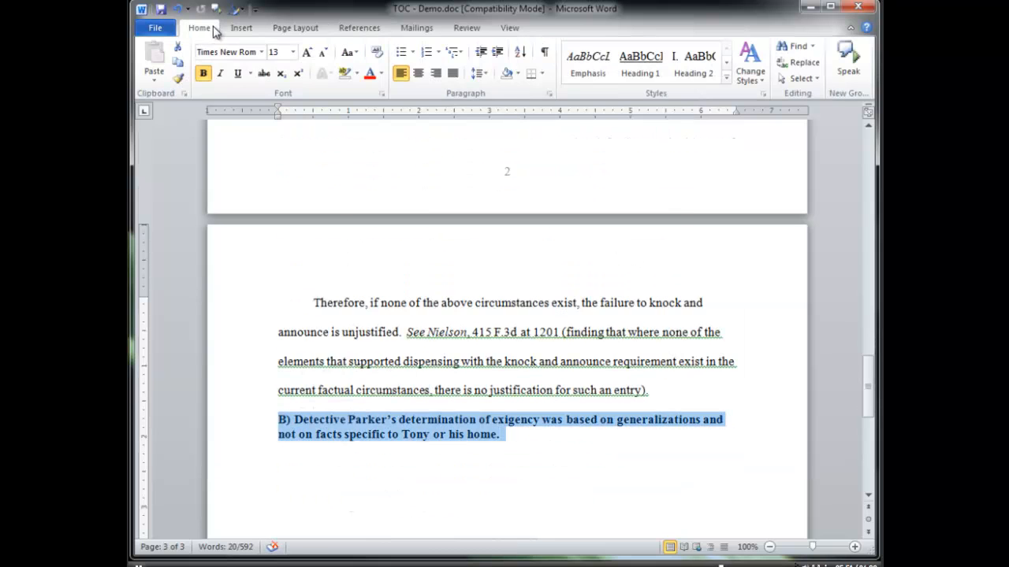
pyautogui.click(725, 77)
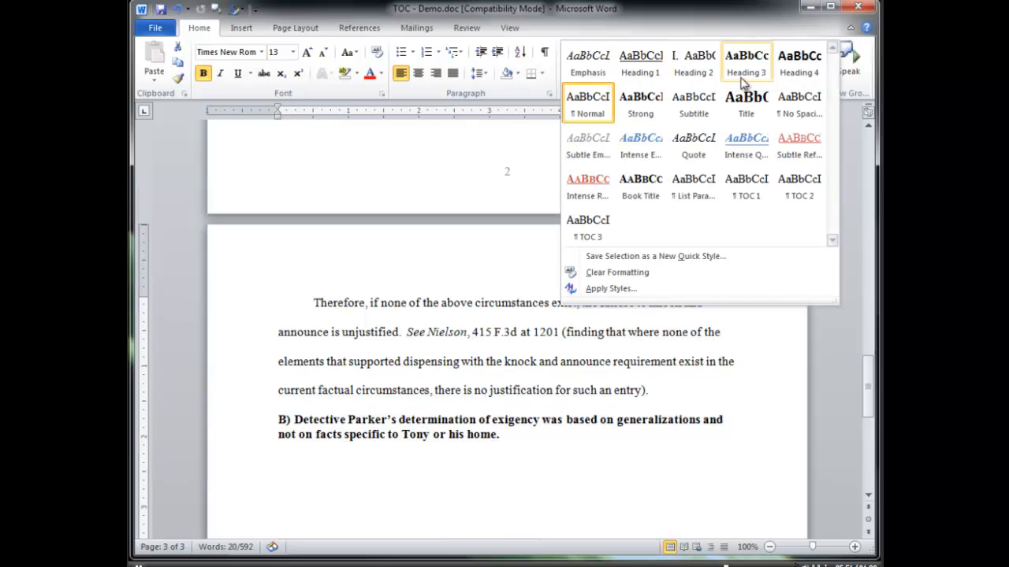
pyautogui.click(743, 70)
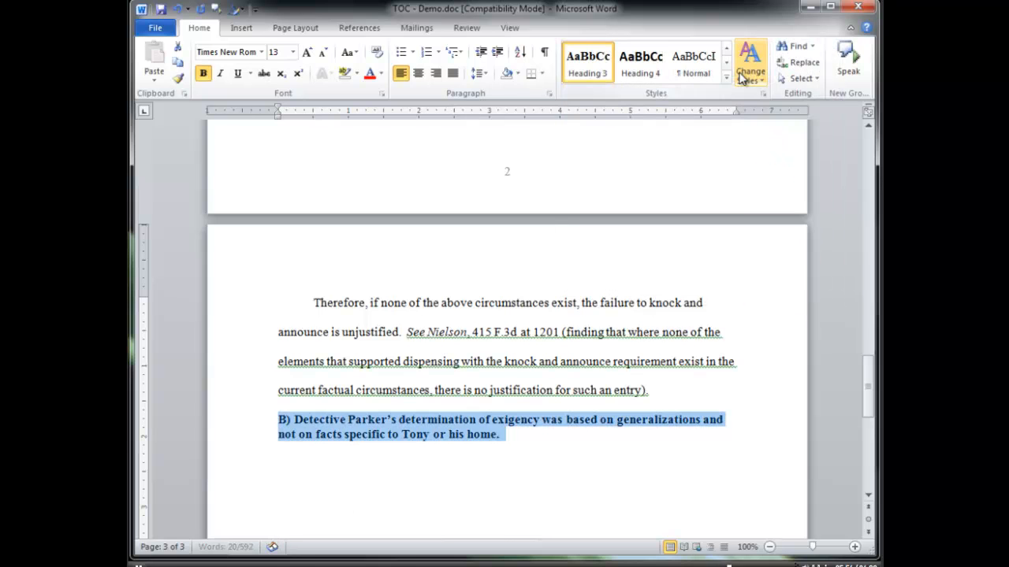
pyautogui.click(534, 446)
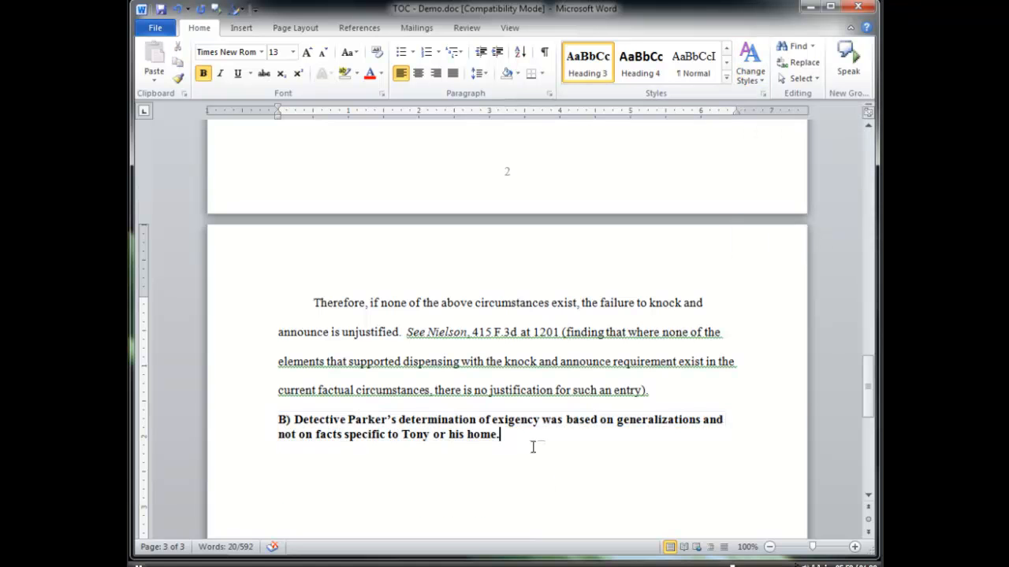
# Step: Update the entire table of contents on page 1 to include the newly styled "B)" heading, and deselect the table
pyautogui.scroll(10, 532, 446)
pyautogui.scroll(15, 533, 446)
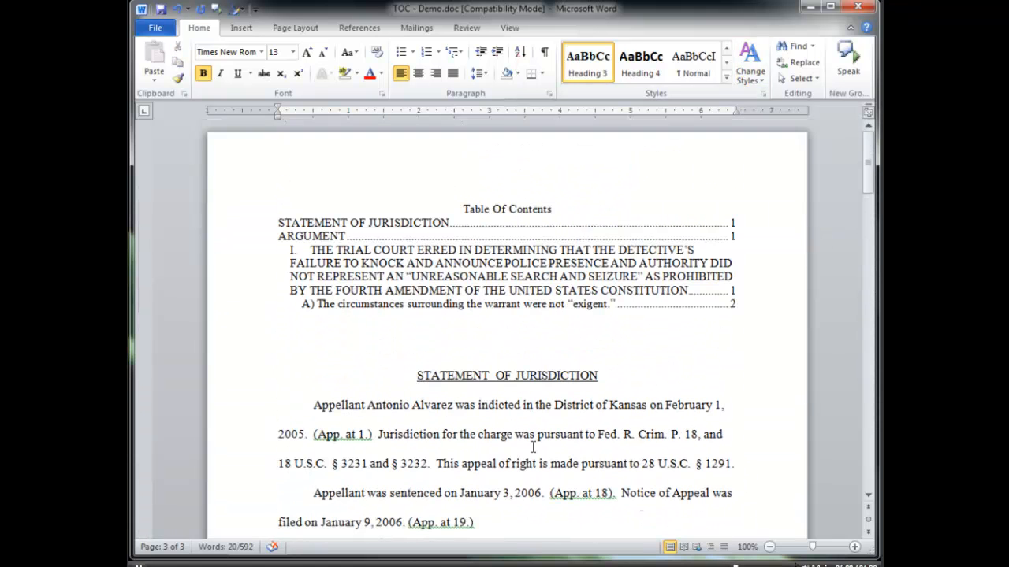
pyautogui.click(335, 291)
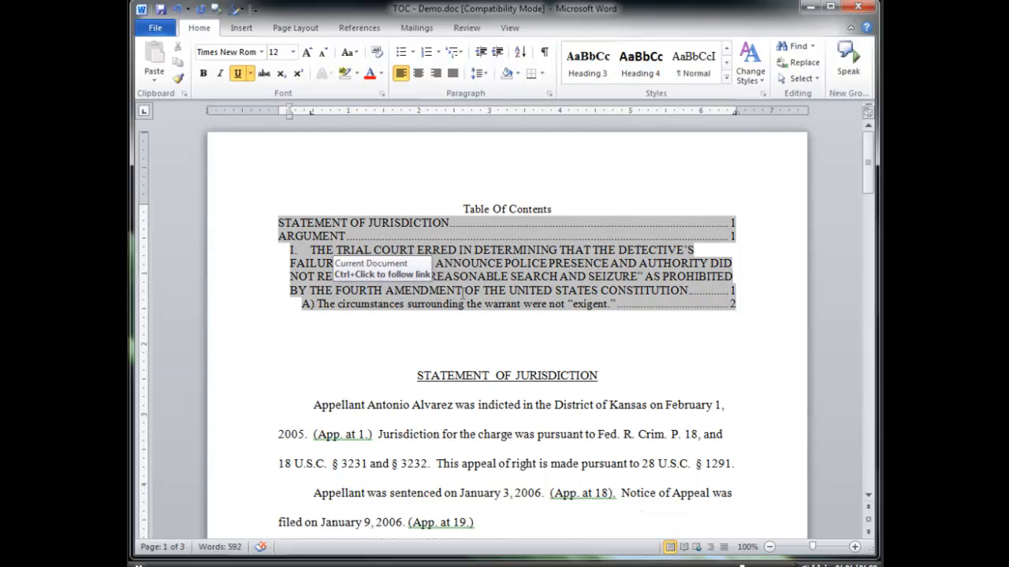
pyautogui.rightClick(486, 260)
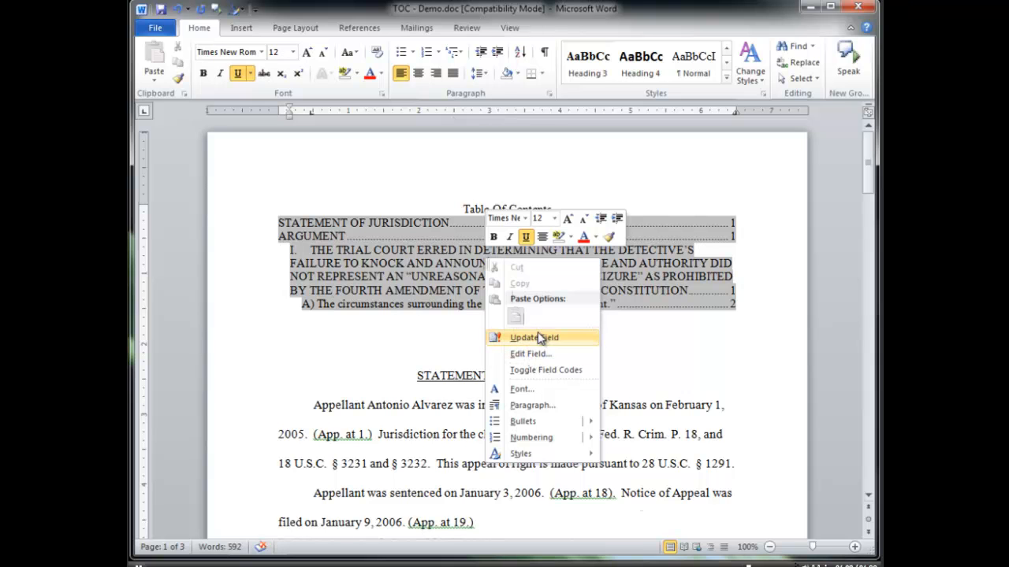
pyautogui.click(360, 27)
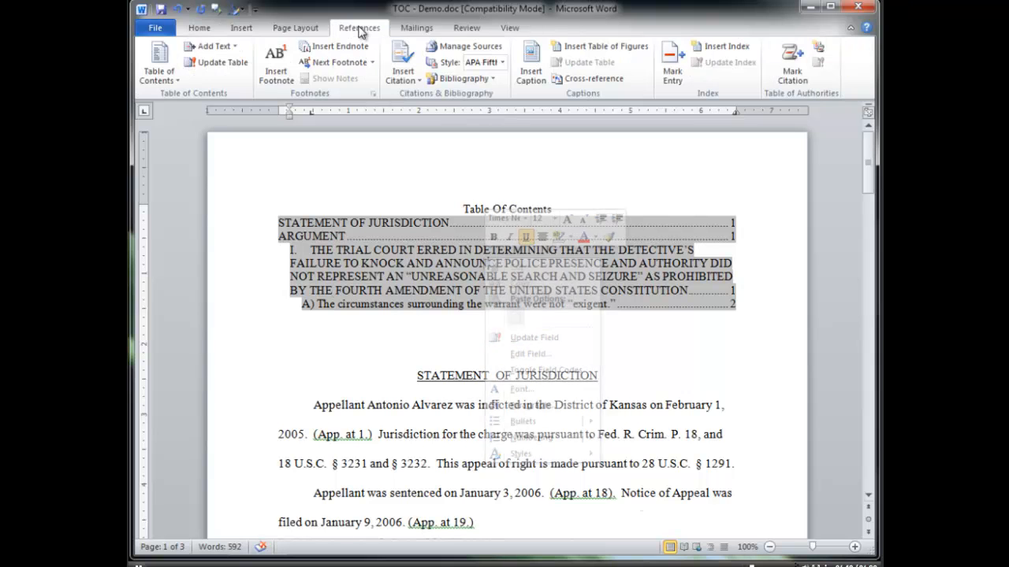
pyautogui.click(221, 63)
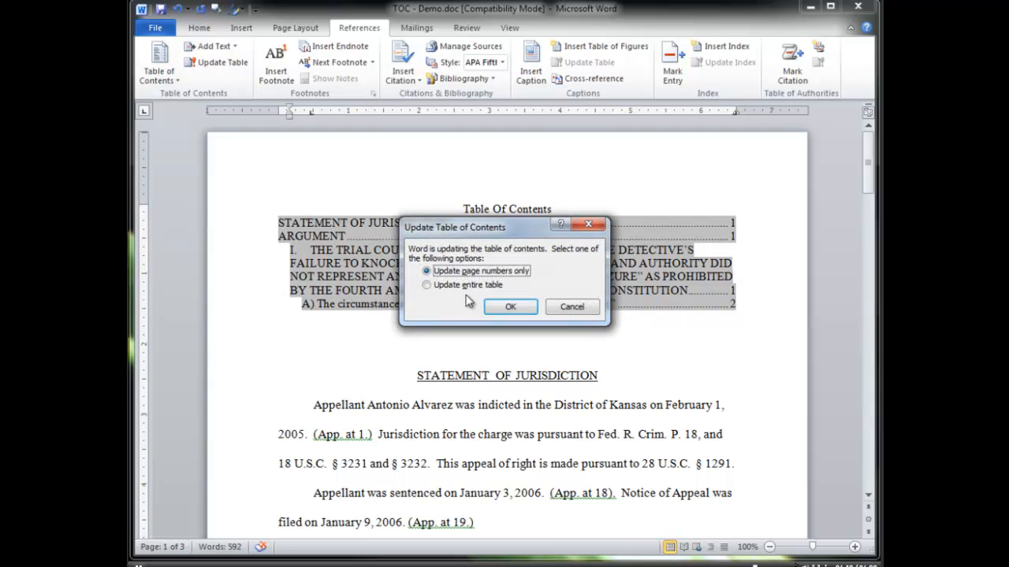
pyautogui.click(479, 285)
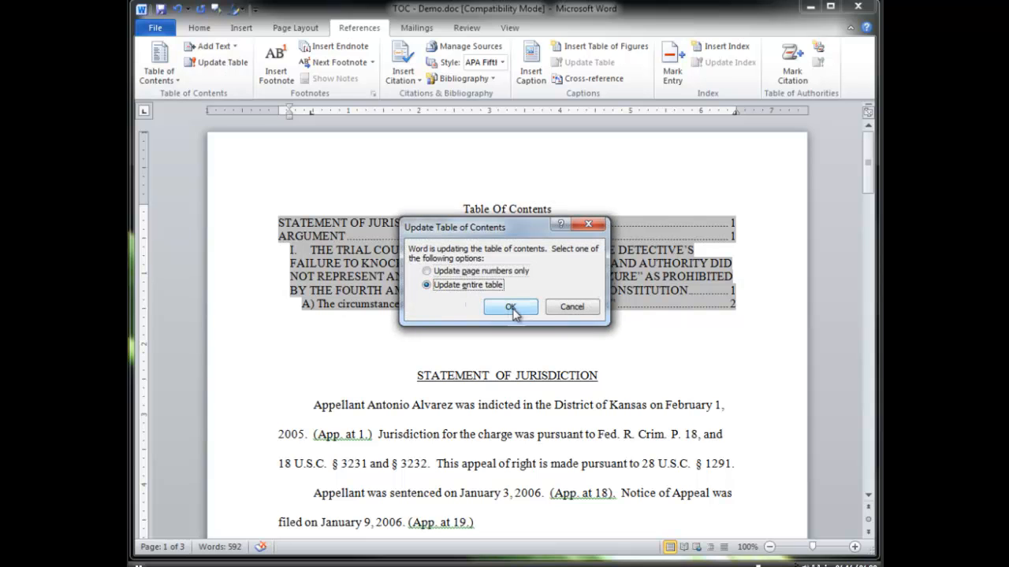
pyautogui.click(511, 309)
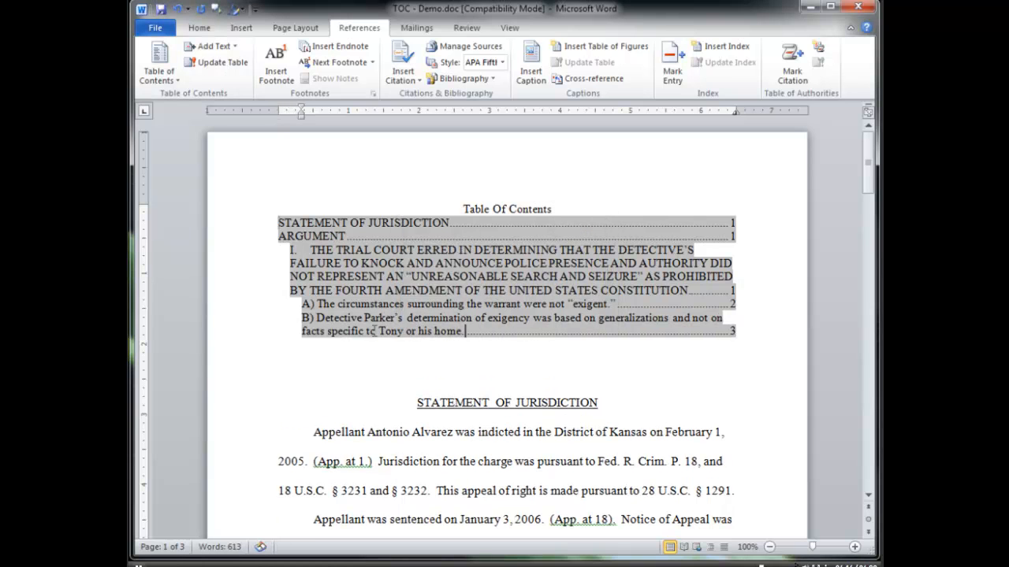
pyautogui.click(491, 343)
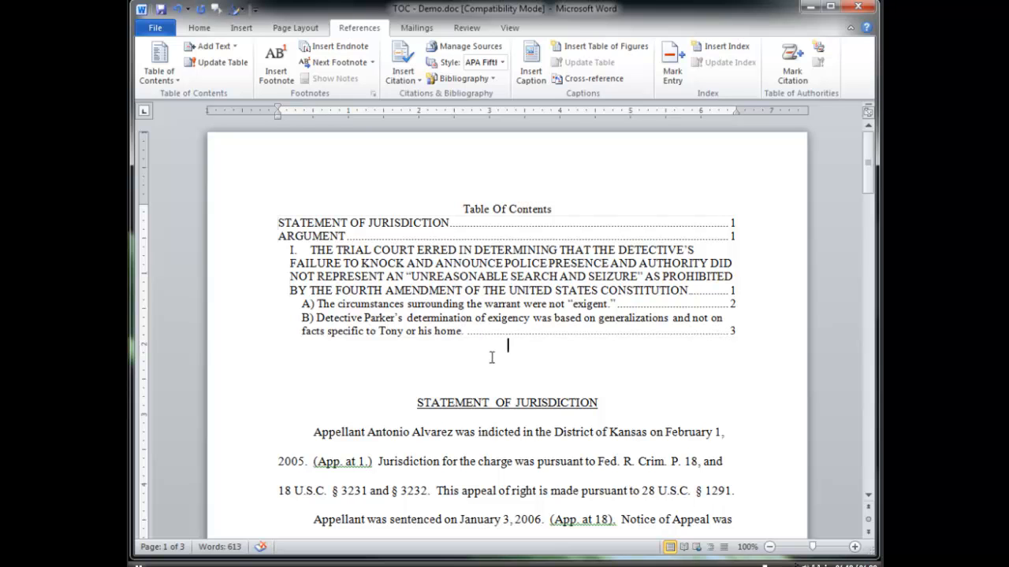